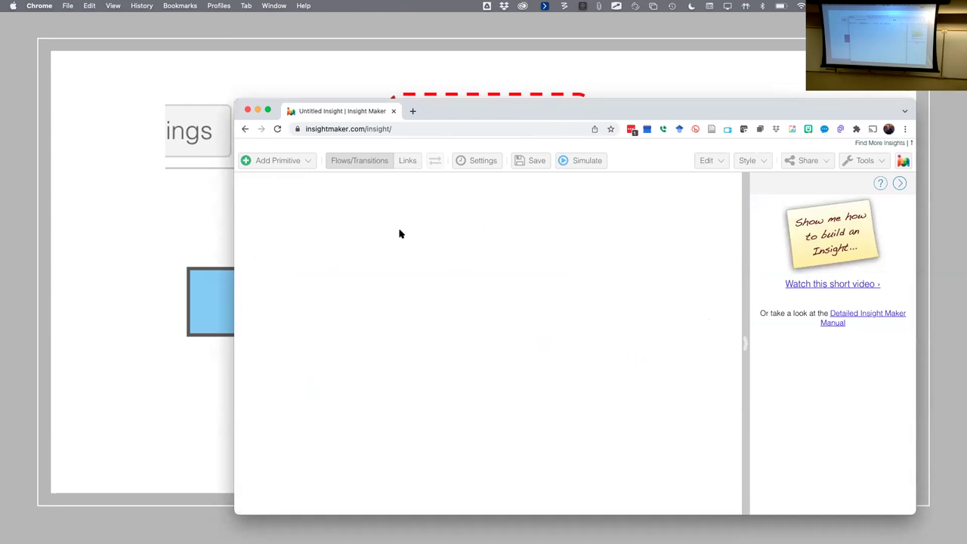
# Add a stock to the empty model and place it near the middle of the canvas
pyautogui.click(276, 161)
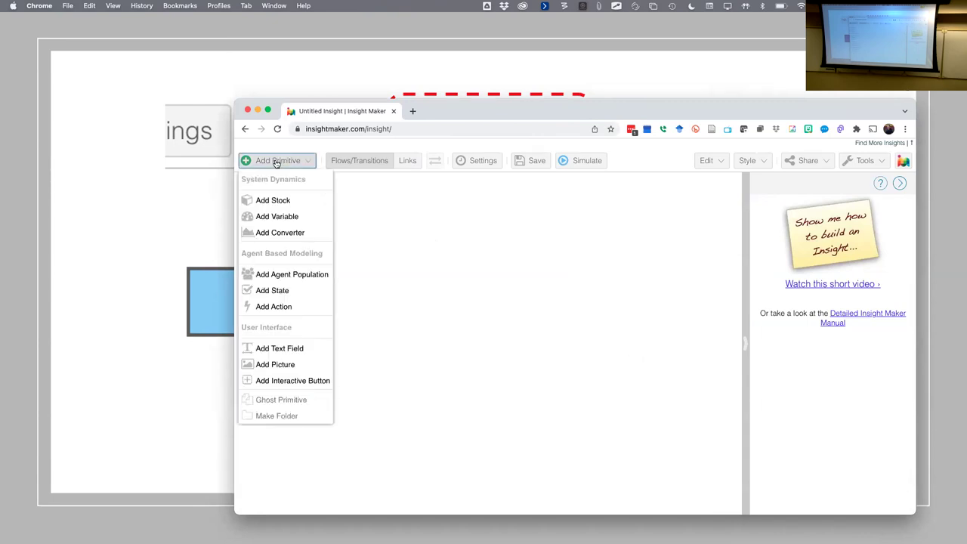
pyautogui.click(273, 200)
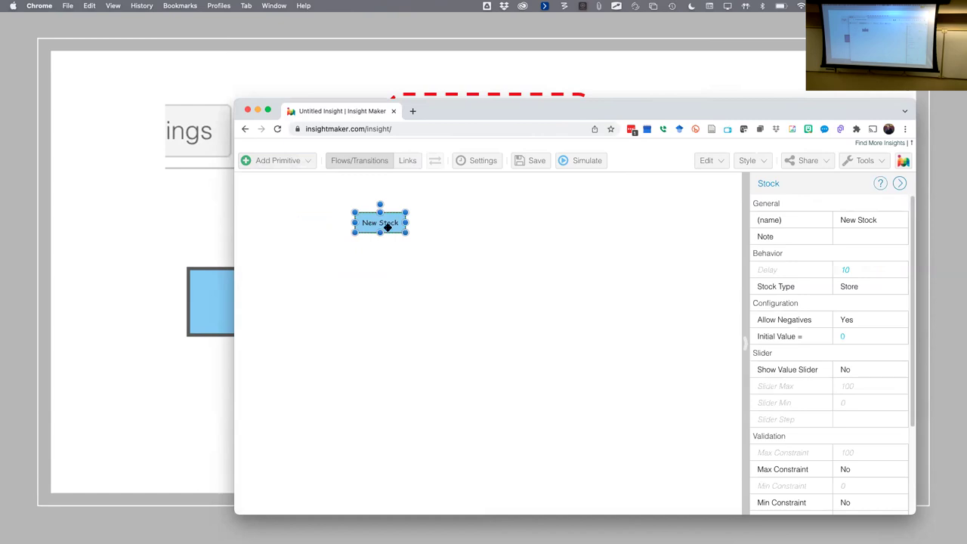
pyautogui.moveTo(392, 222); pyautogui.dragTo(461, 277)
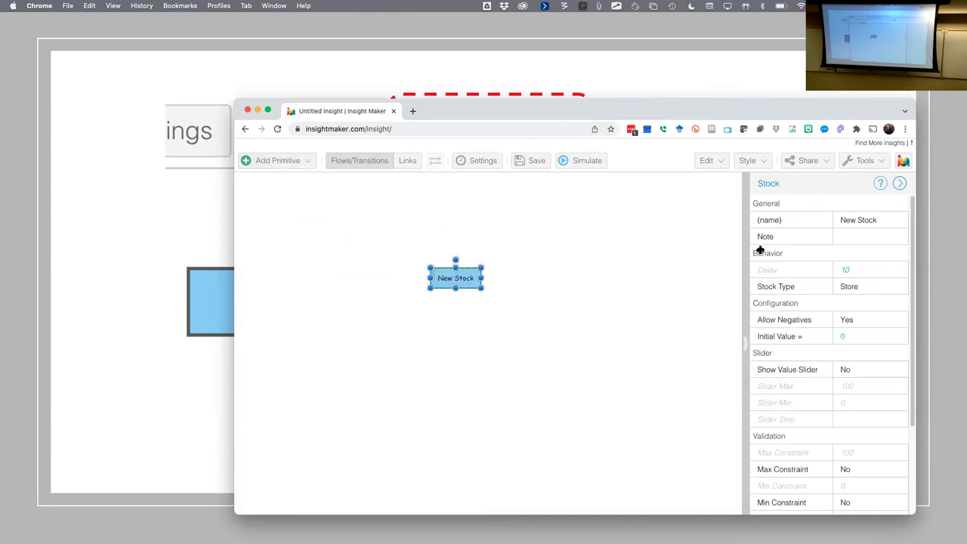
# Set the new stock's initial value to 100 and its units to Germs
pyautogui.doubleClick(433, 271)
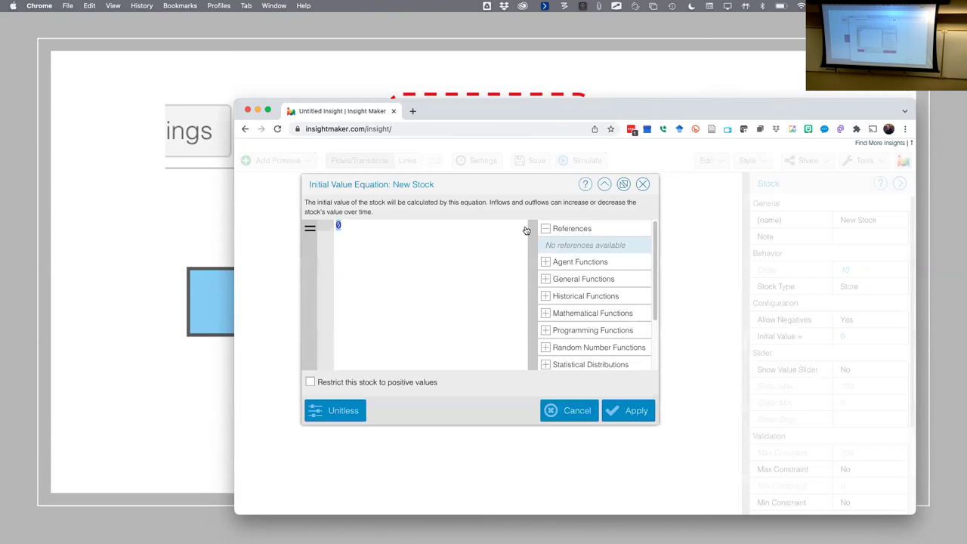
pyautogui.click(349, 412)
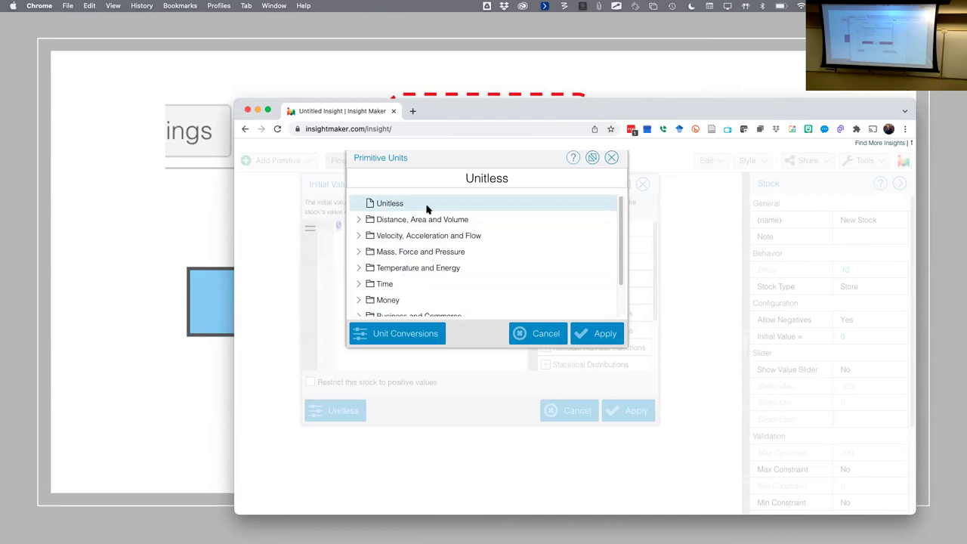
pyautogui.doubleClick(487, 179)
pyautogui.write('G')
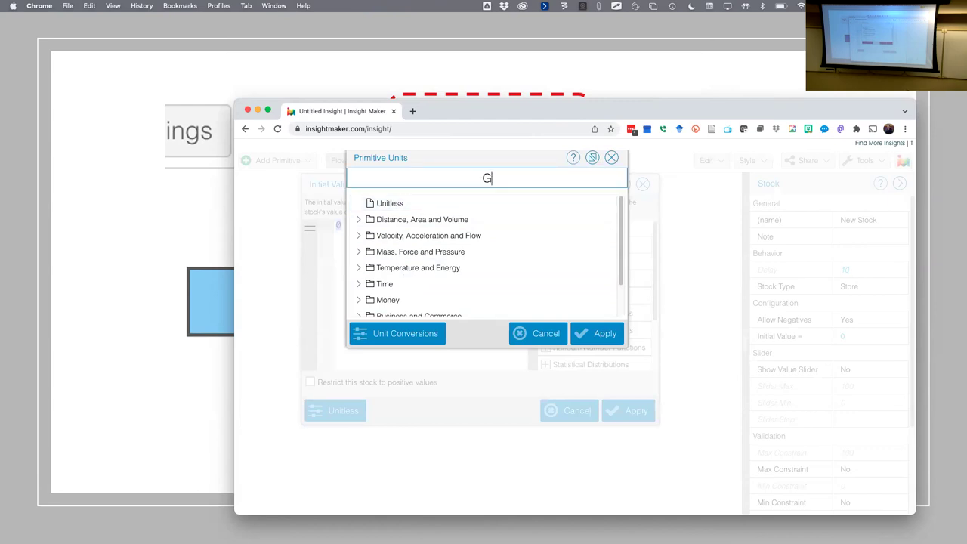
pyautogui.write('erms')
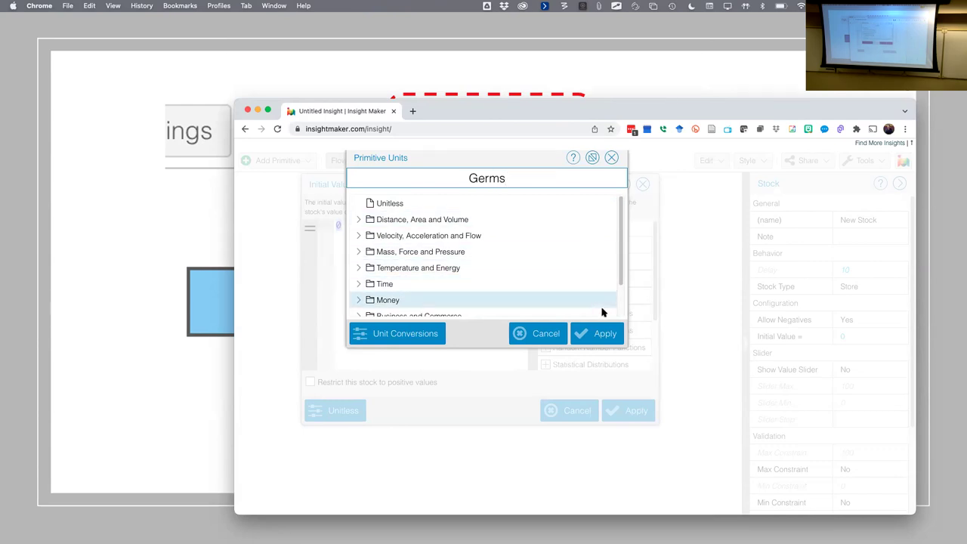
pyautogui.click(603, 335)
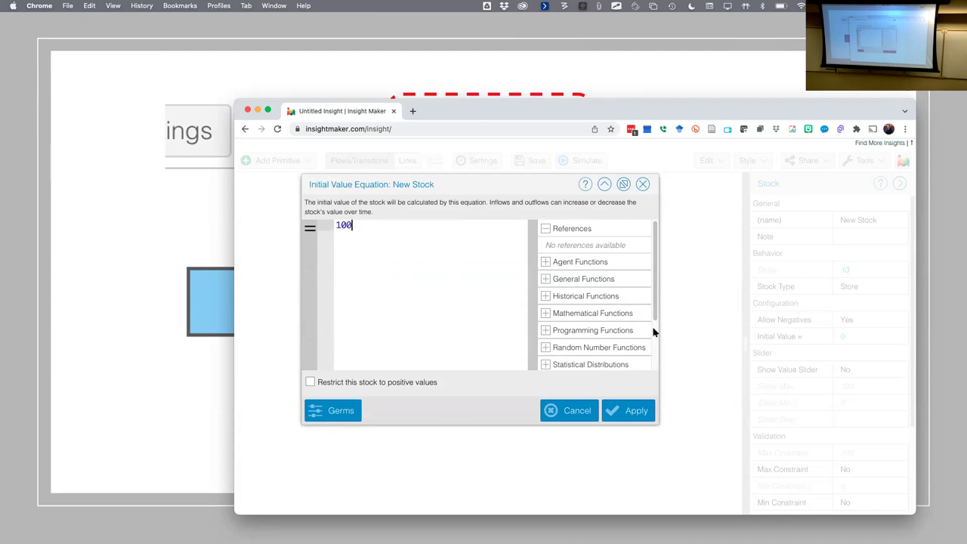
pyautogui.click(629, 412)
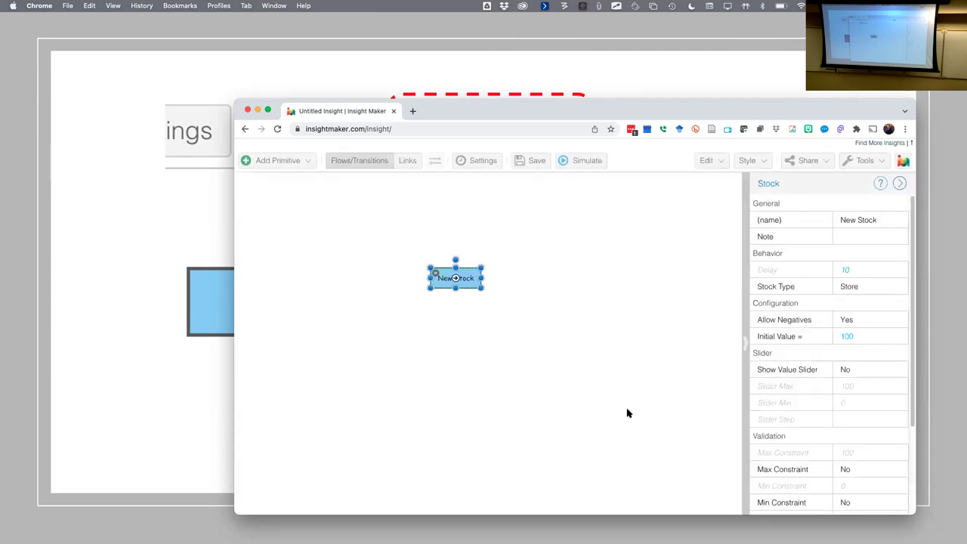
# Rename the stock as Bacteria
pyautogui.click(865, 219)
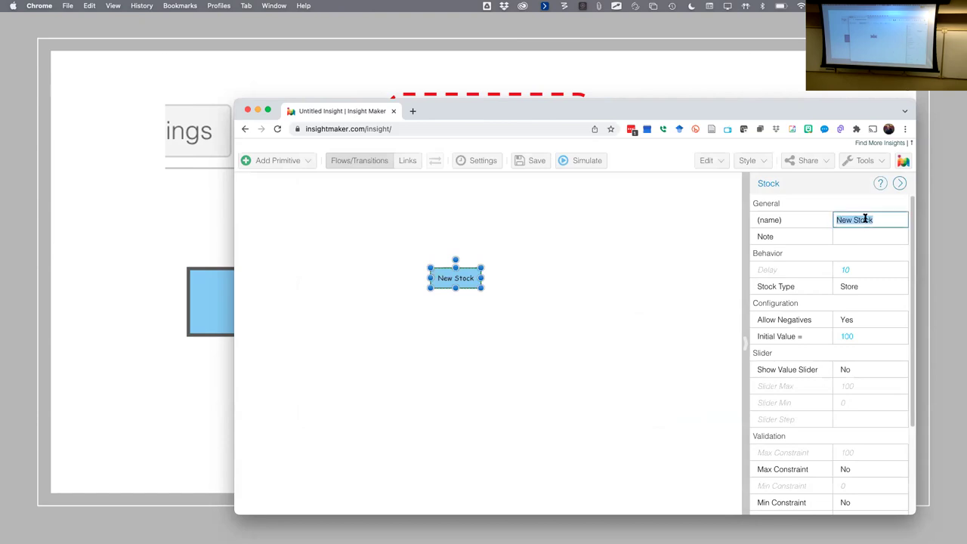
pyautogui.write('Bacteria')
pyautogui.press('Return')
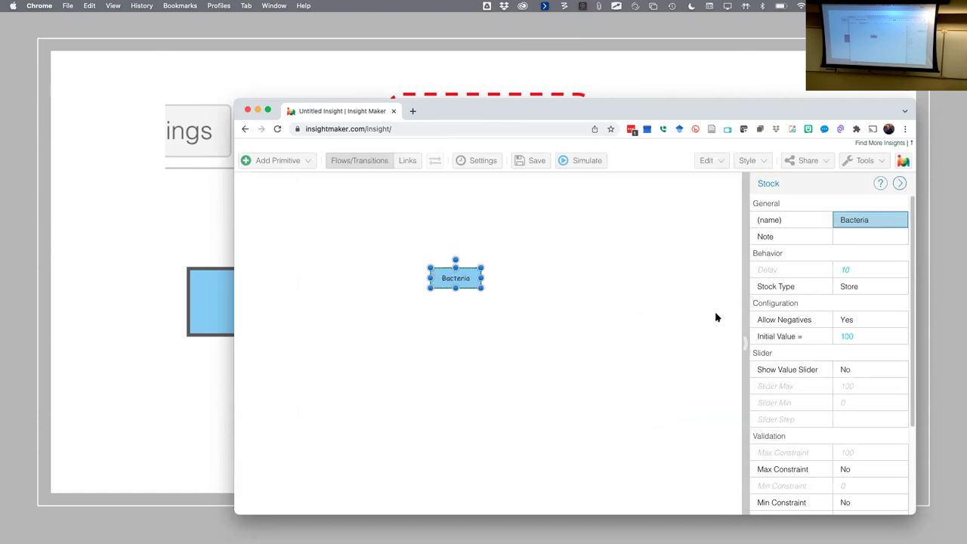
pyautogui.click(551, 331)
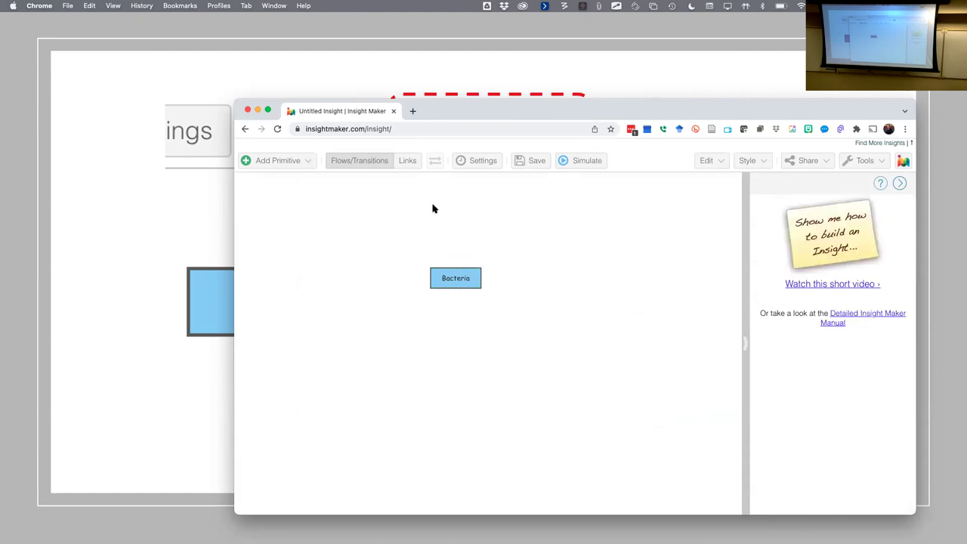
# Draw a horizontal outflow from the Bacteria stock to empty canvas on its right and name it Deaths
pyautogui.moveTo(460, 285)
pyautogui.moveTo(456, 279); pyautogui.dragTo(641, 278)
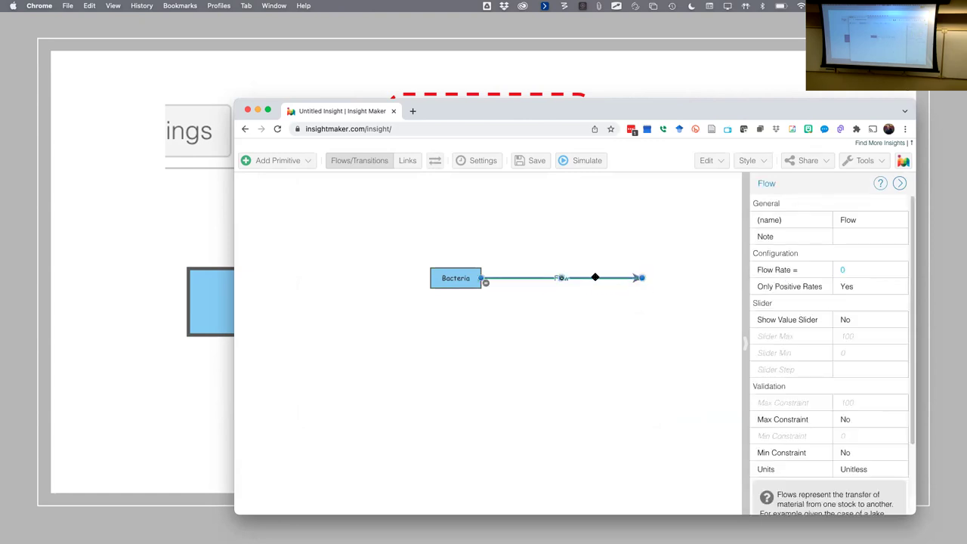
pyautogui.click(846, 221)
pyautogui.write('Deaths')
pyautogui.click(612, 234)
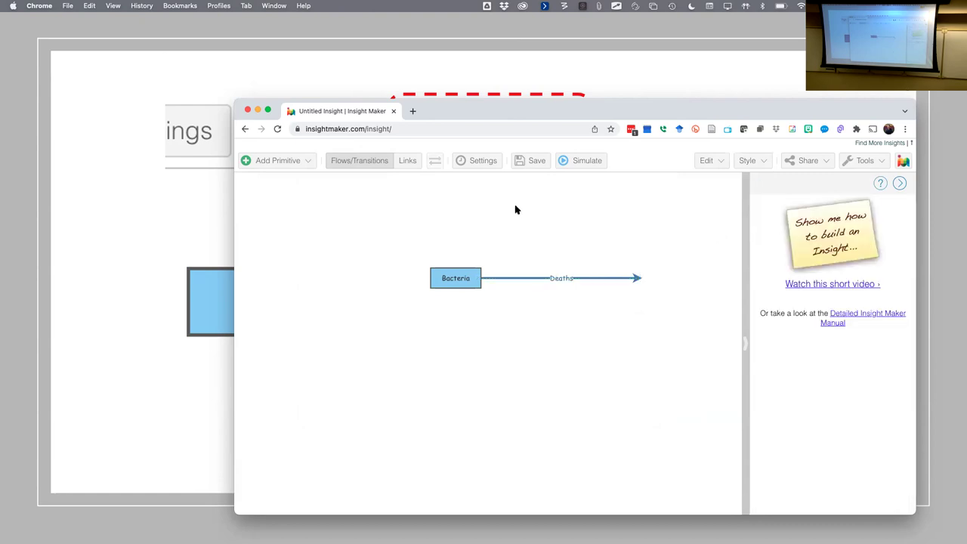
# Link the Bacteria stock to the Deaths flow and bend the link into an arc above the flow
pyautogui.click(412, 163)
pyautogui.click(455, 278)
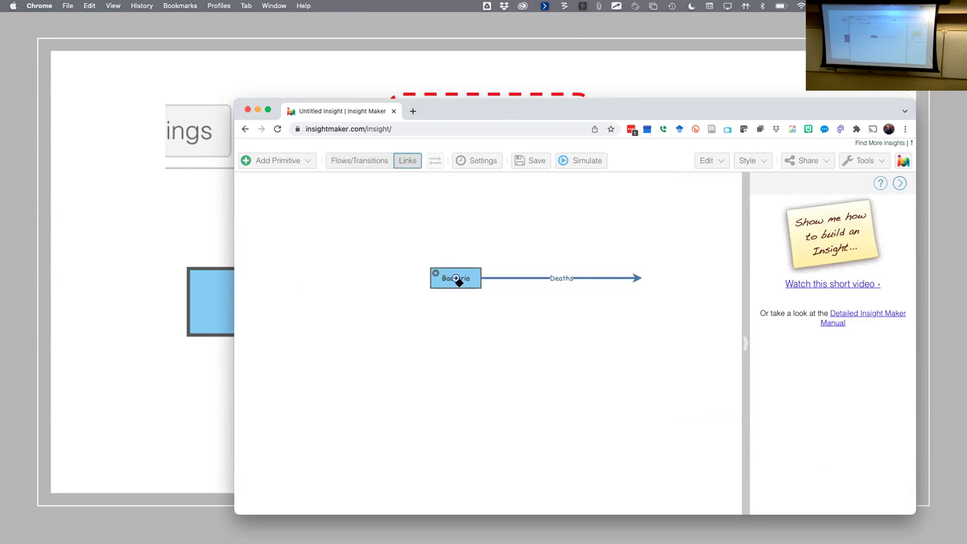
pyautogui.click(456, 278)
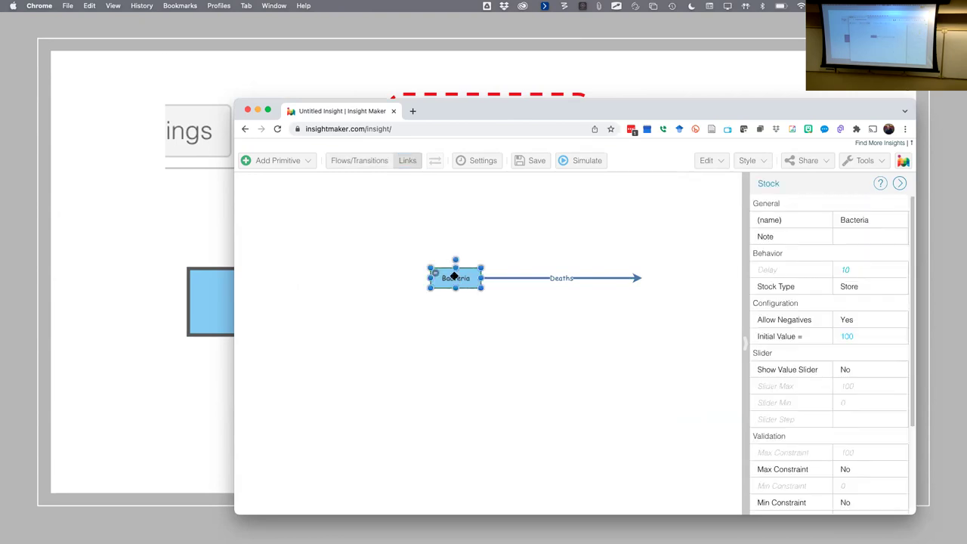
pyautogui.moveTo(455, 278); pyautogui.dragTo(561, 278)
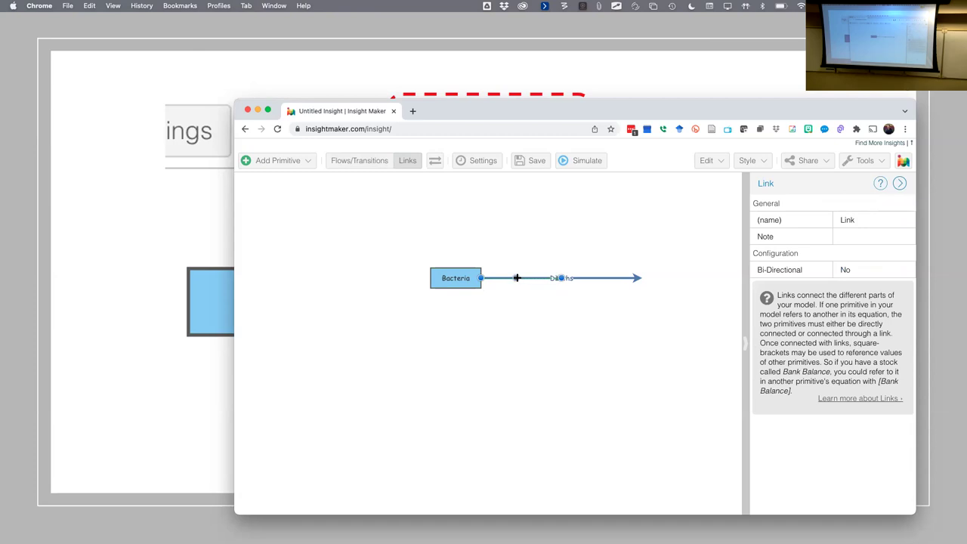
pyautogui.moveTo(515, 277); pyautogui.dragTo(520, 213)
# Add a variable named "Death rate per bacteria" above the flow's arrowhead and link it to the Deaths flow
pyautogui.click(311, 166)
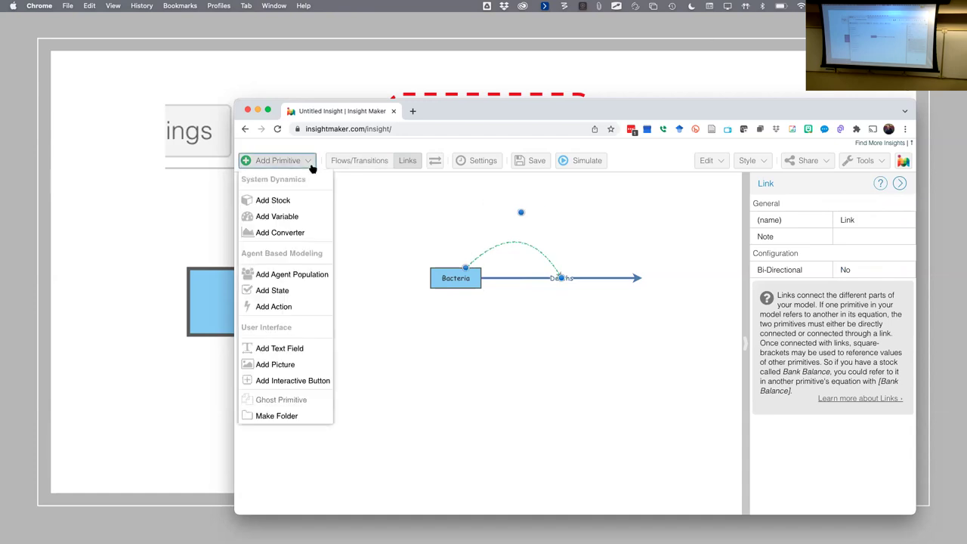
pyautogui.click(291, 217)
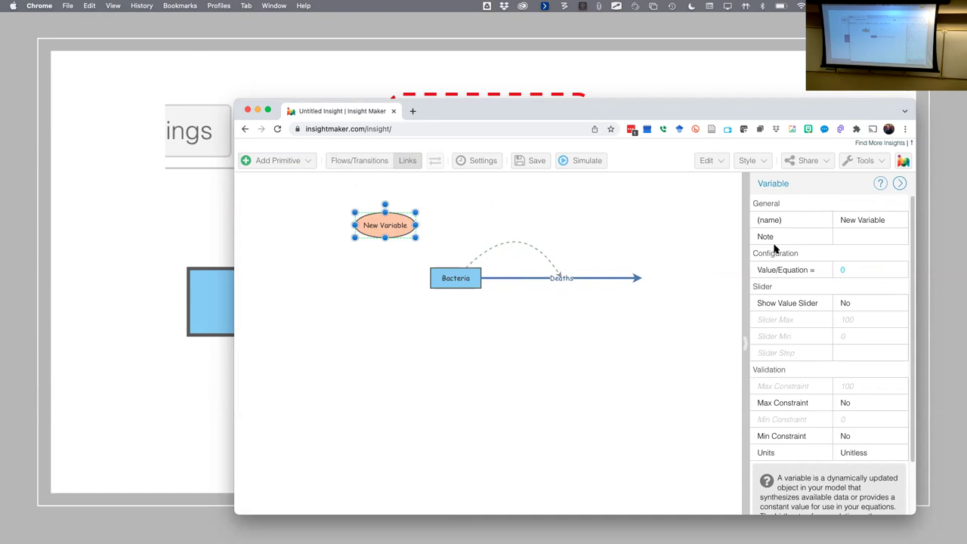
pyautogui.click(854, 219)
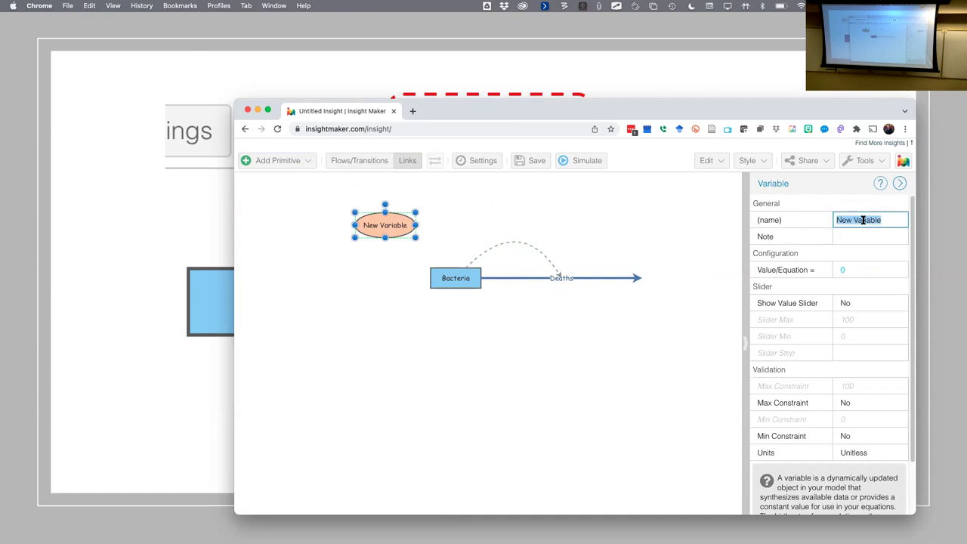
pyautogui.write('Death rate per bacteria')
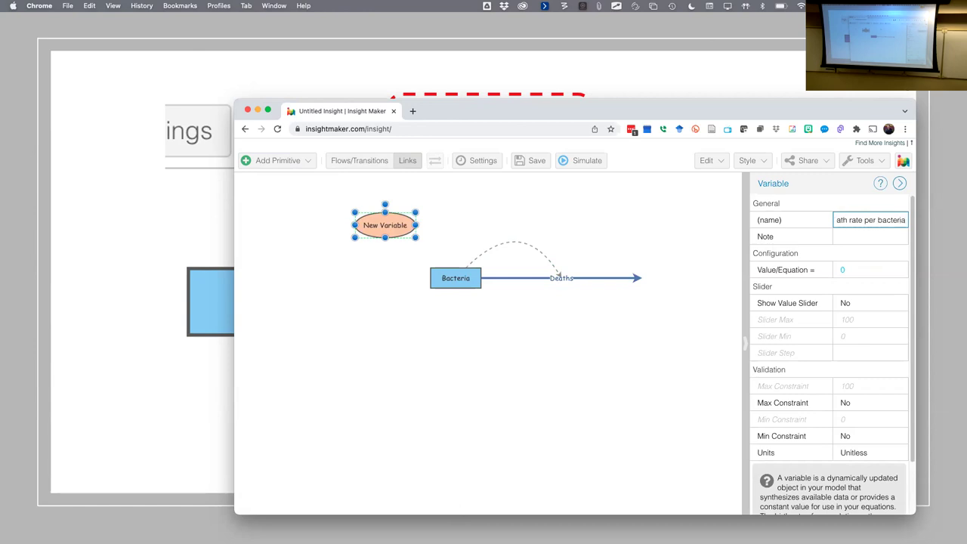
pyautogui.press('Return')
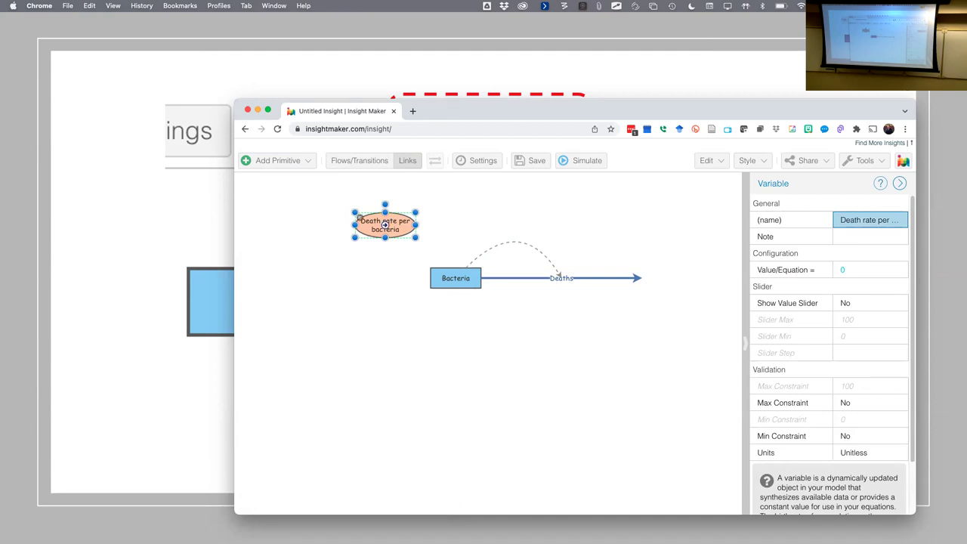
pyautogui.moveTo(385, 225); pyautogui.dragTo(672, 215)
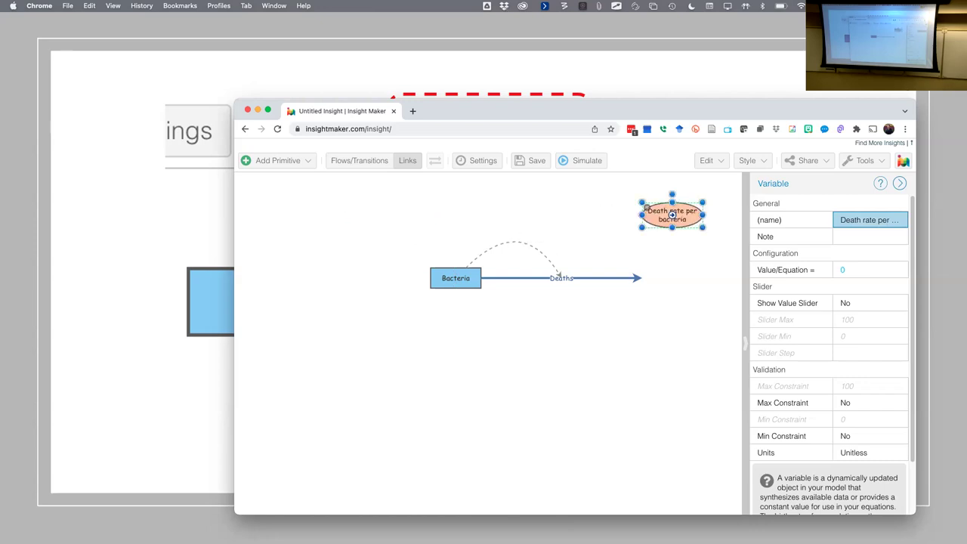
pyautogui.moveTo(646, 208); pyautogui.dragTo(561, 278)
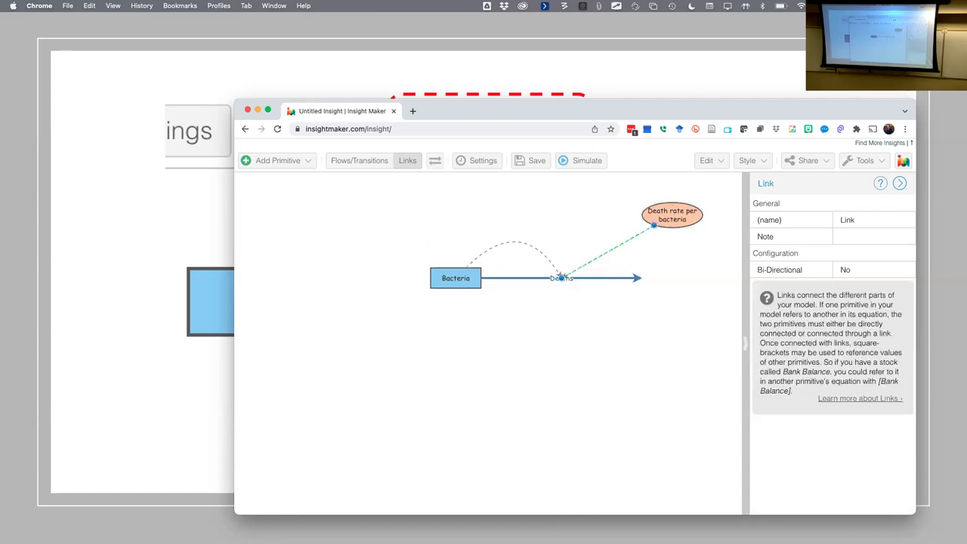
# Set the units of the "Death rate per bacteria" variable to 1/Second
pyautogui.click(672, 214)
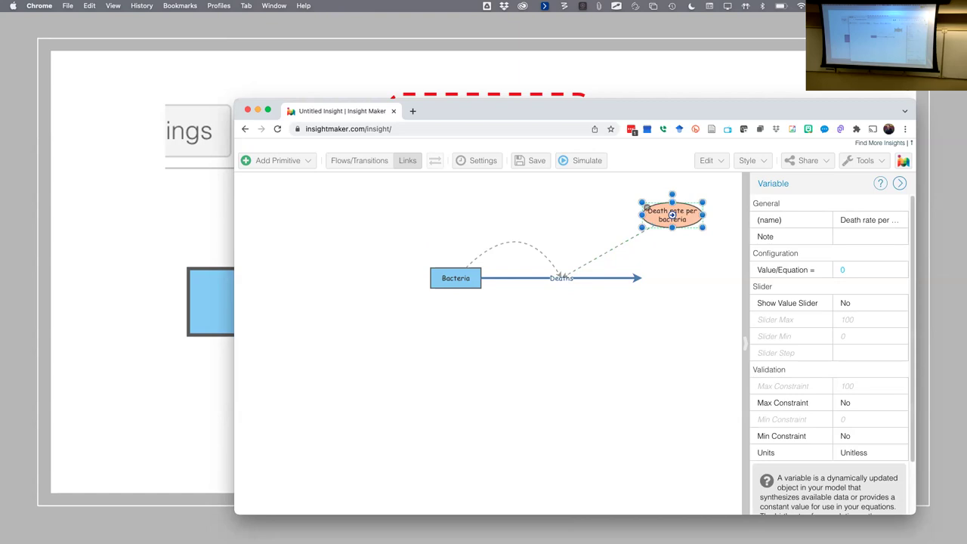
pyautogui.doubleClick(672, 214)
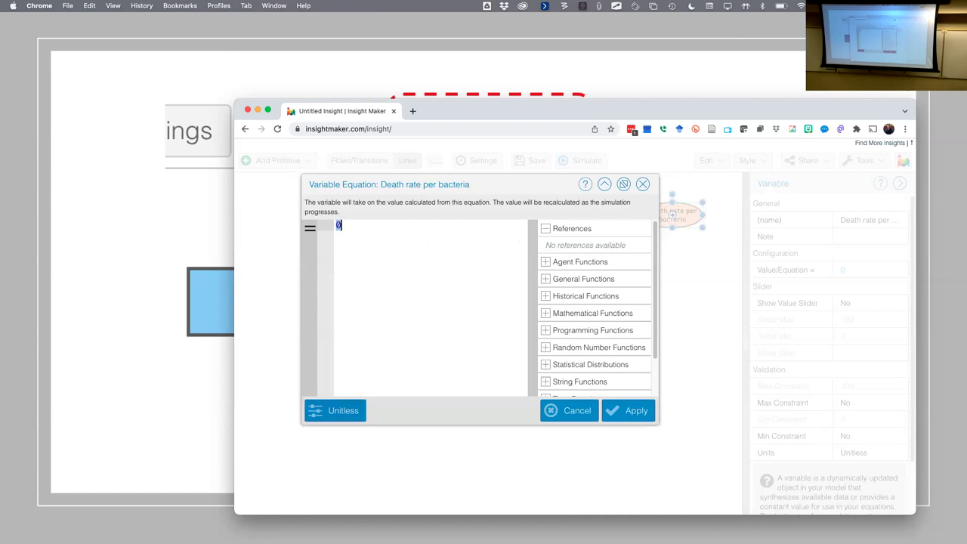
pyautogui.click(337, 410)
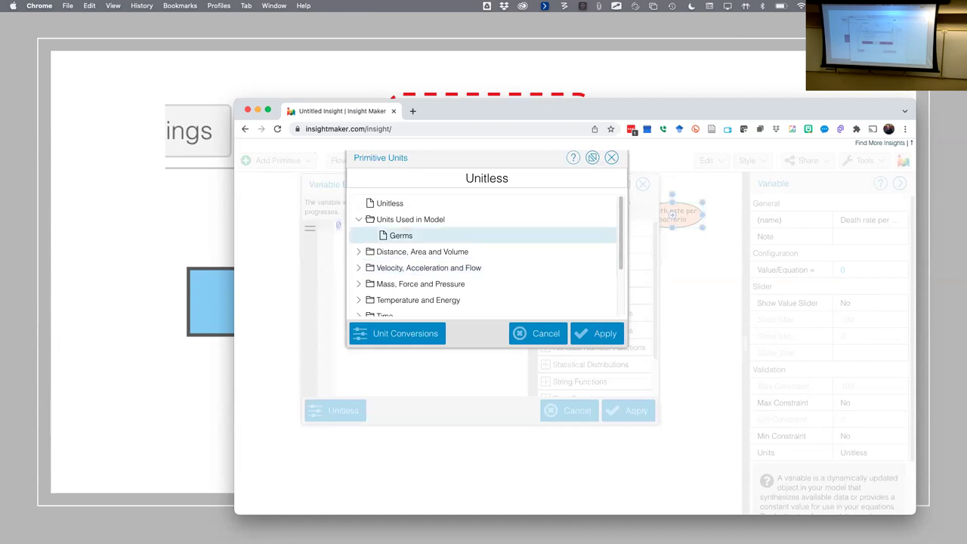
pyautogui.click(487, 178)
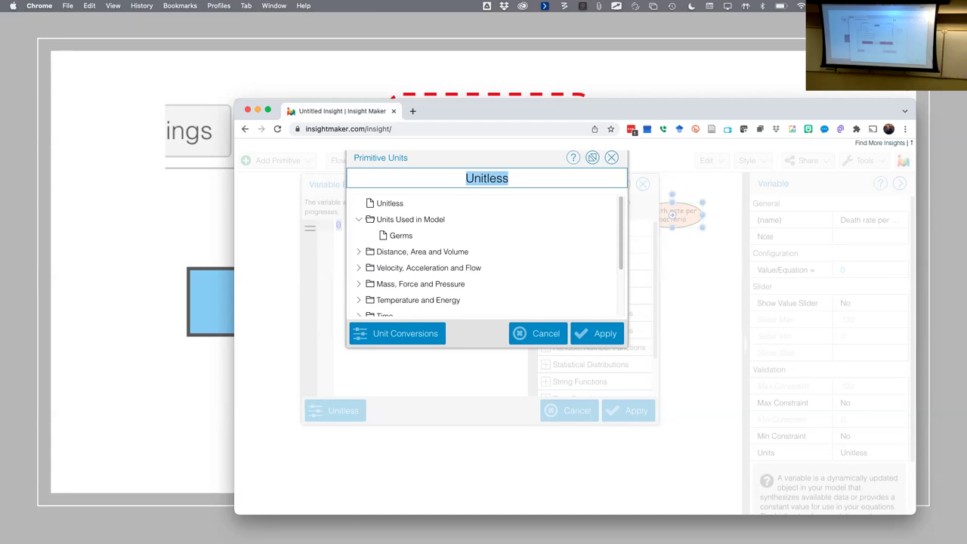
pyautogui.write('1/Second')
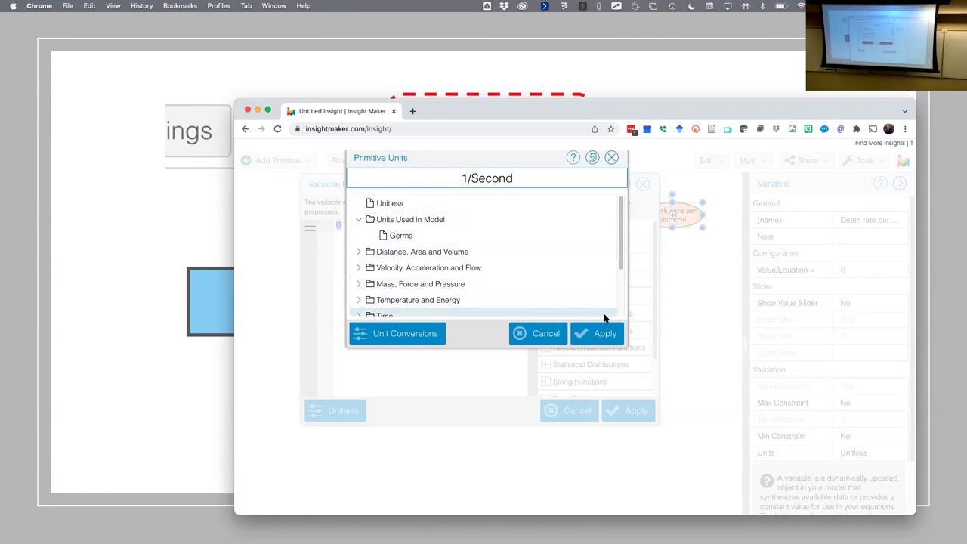
pyautogui.click(604, 333)
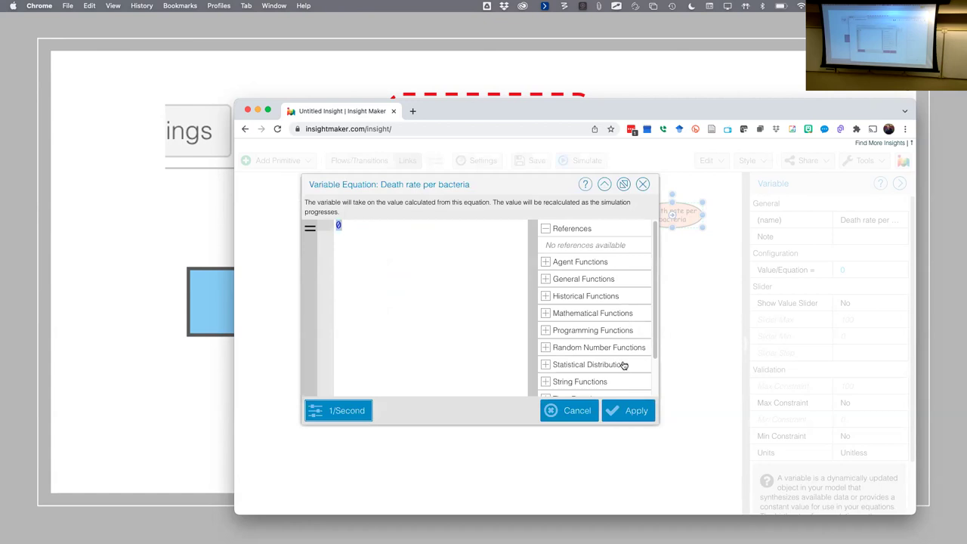
pyautogui.click(636, 411)
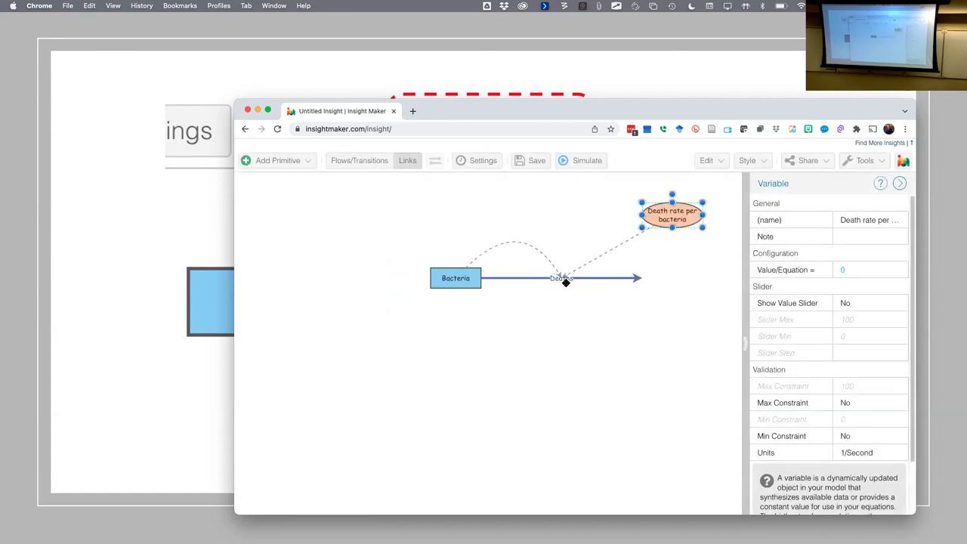
# Set the Deaths flow rate to [Bacteria]*[Death rate per bacteria] and remove its restriction to positive rates
pyautogui.doubleClick(487, 285)
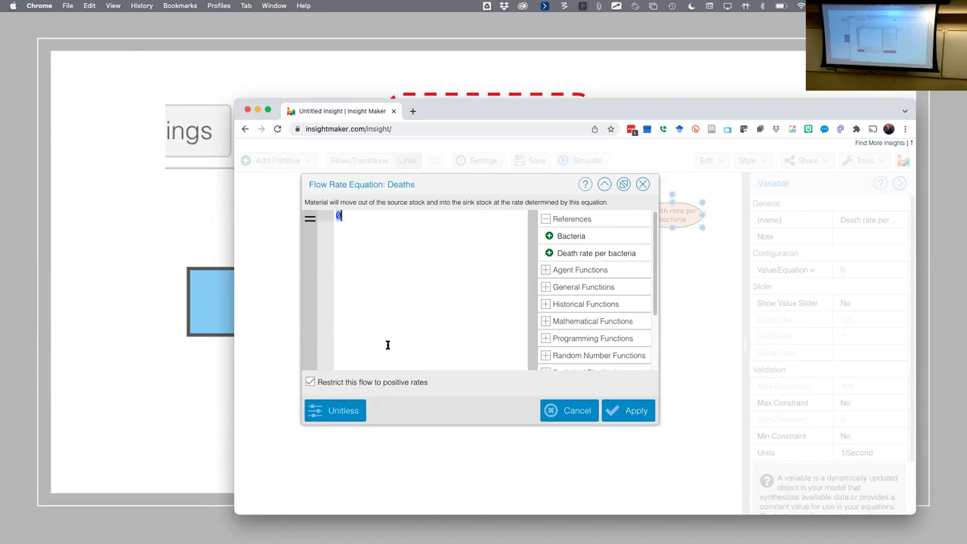
pyautogui.click(310, 381)
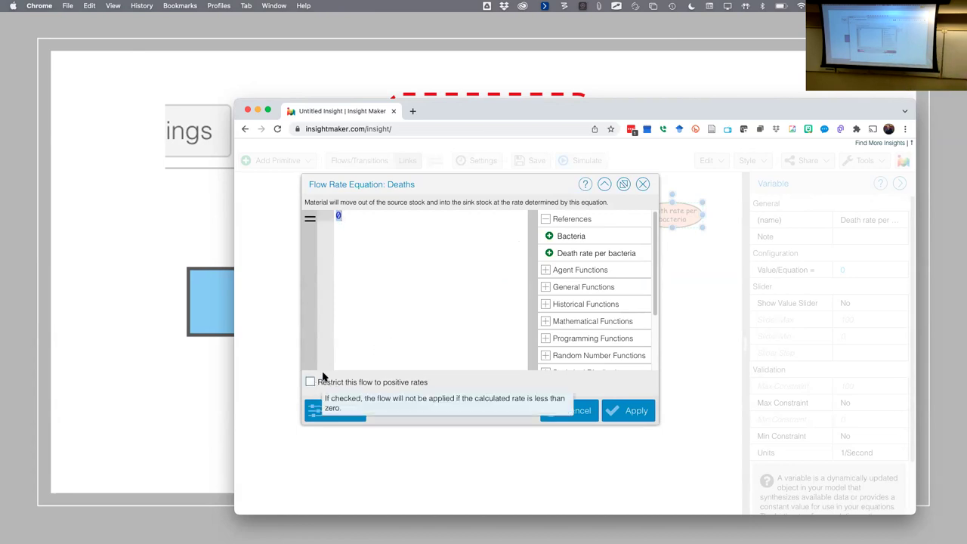
pyautogui.click(610, 241)
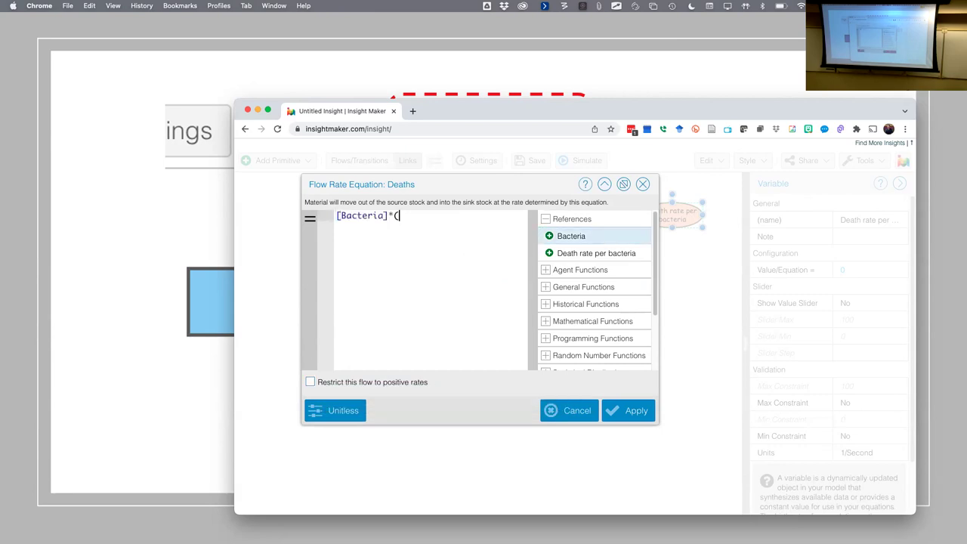
pyautogui.click(609, 255)
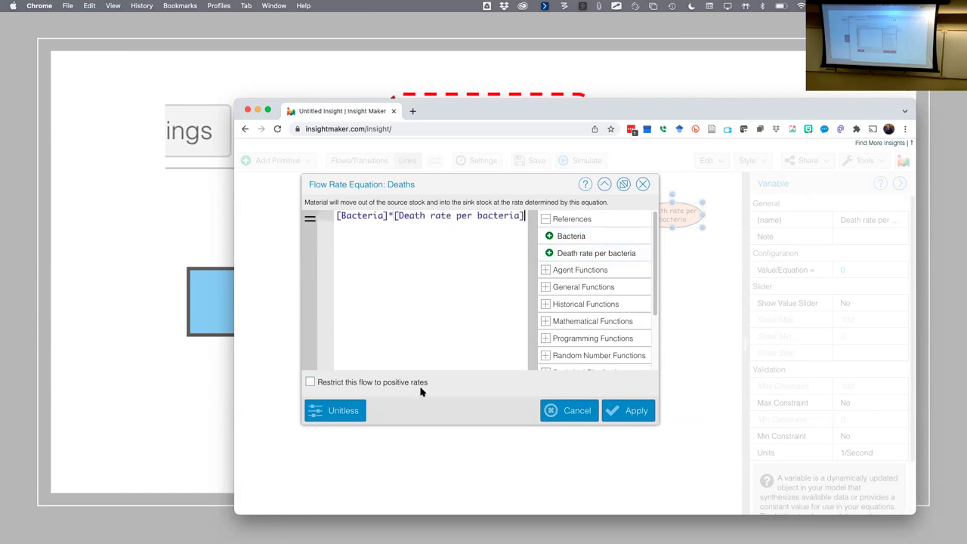
pyautogui.click(361, 410)
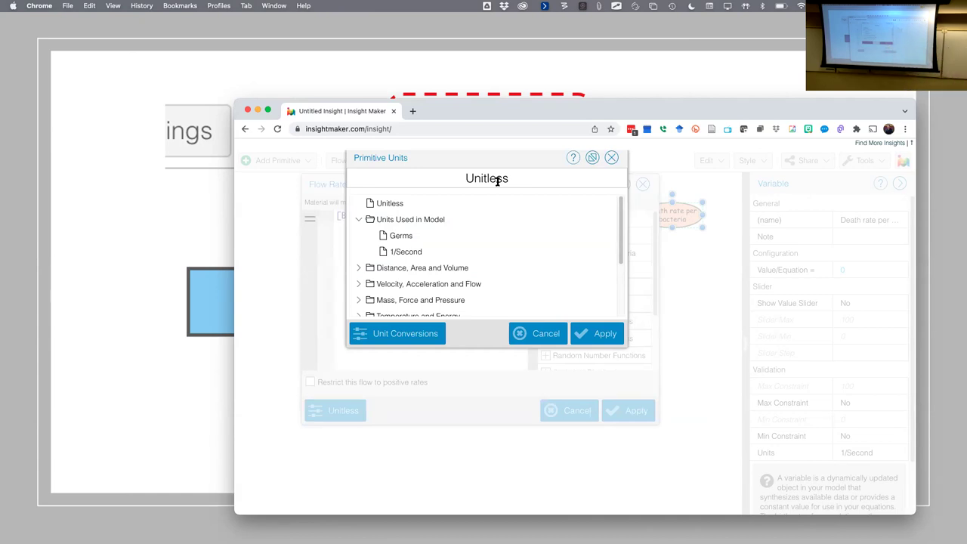
pyautogui.click(553, 330)
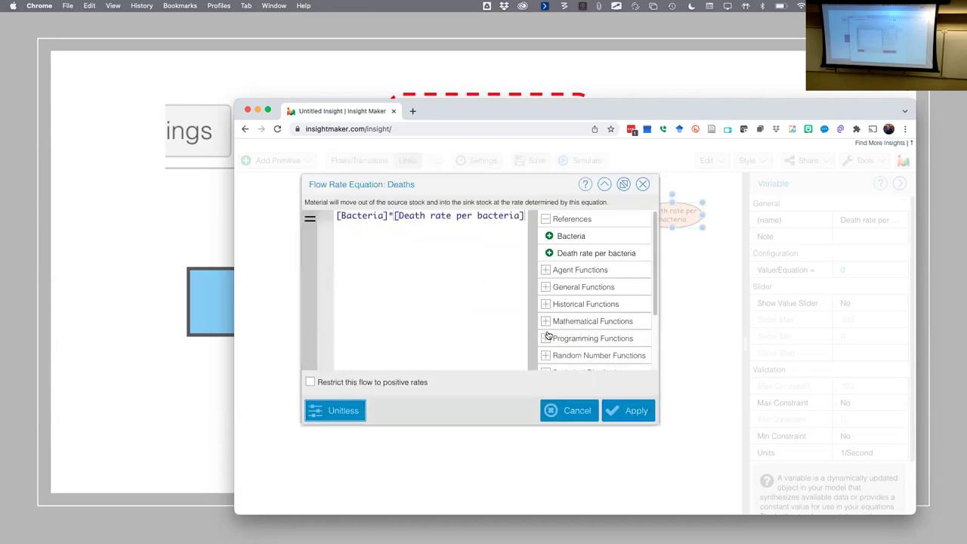
pyautogui.click(633, 415)
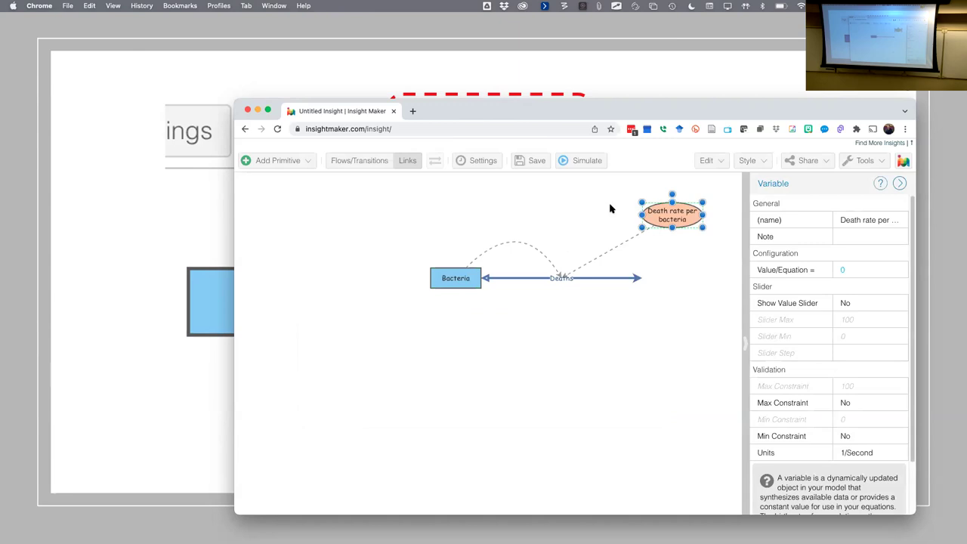
# Simulate the model, dismiss the units error, and set the Deaths flow's units to Germs/Second
pyautogui.click(582, 159)
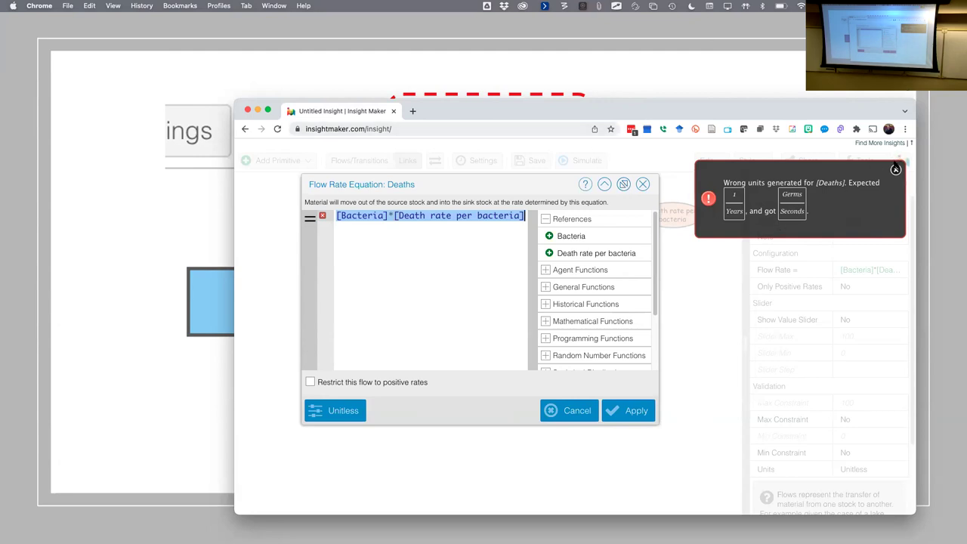
pyautogui.click(896, 170)
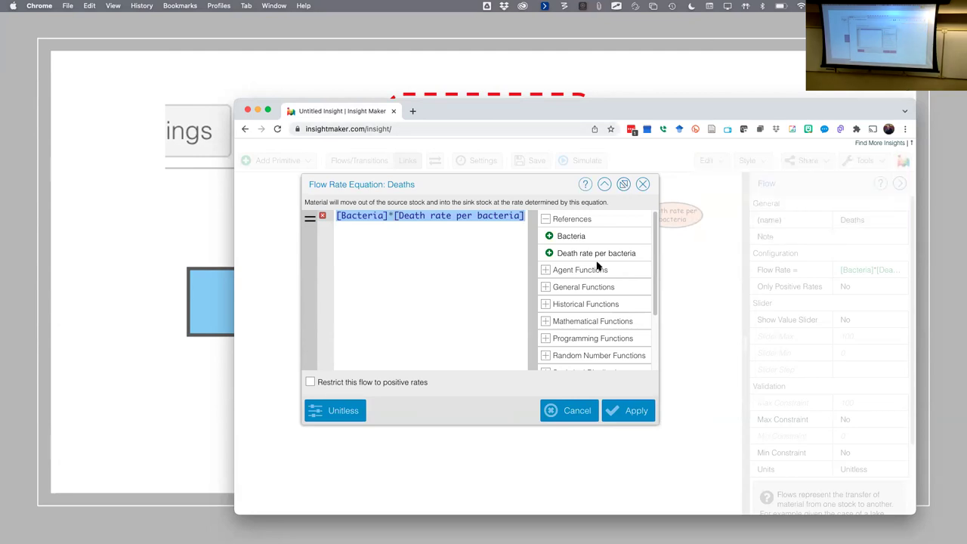
pyautogui.click(347, 413)
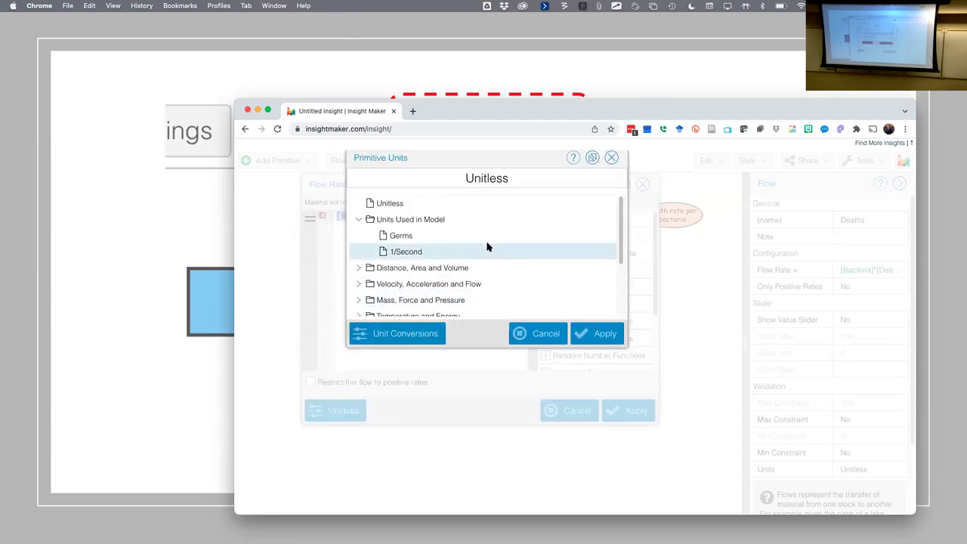
pyautogui.doubleClick(492, 180)
pyautogui.write('Germs/Second')
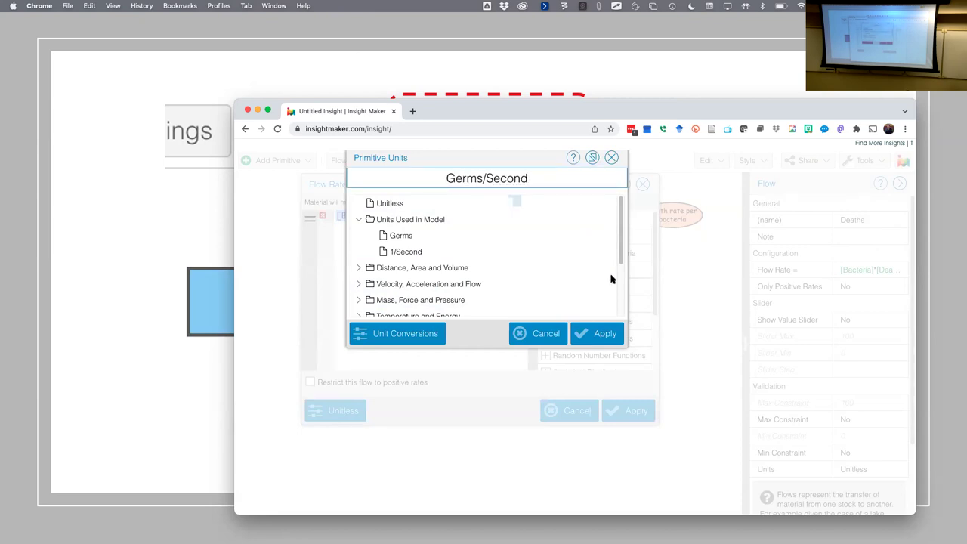
pyautogui.click(604, 333)
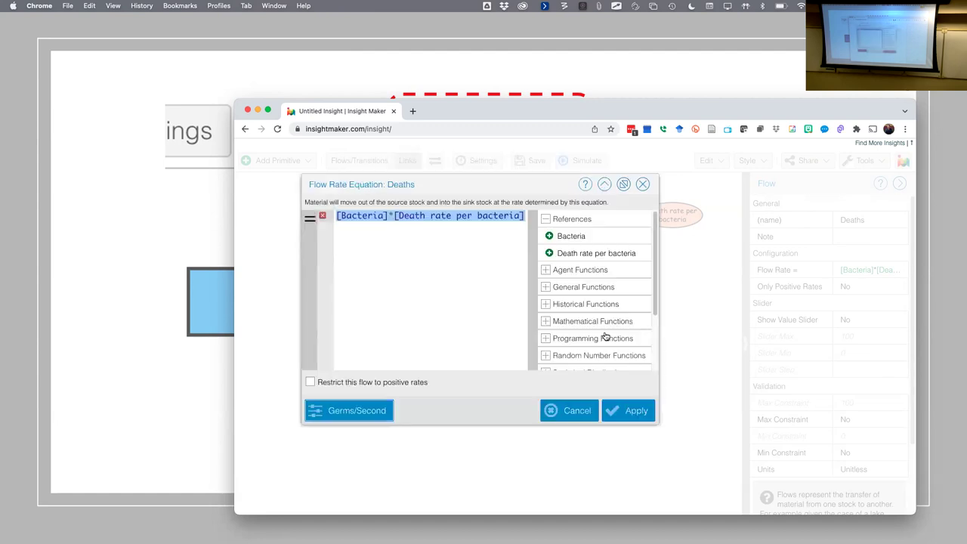
pyautogui.click(626, 417)
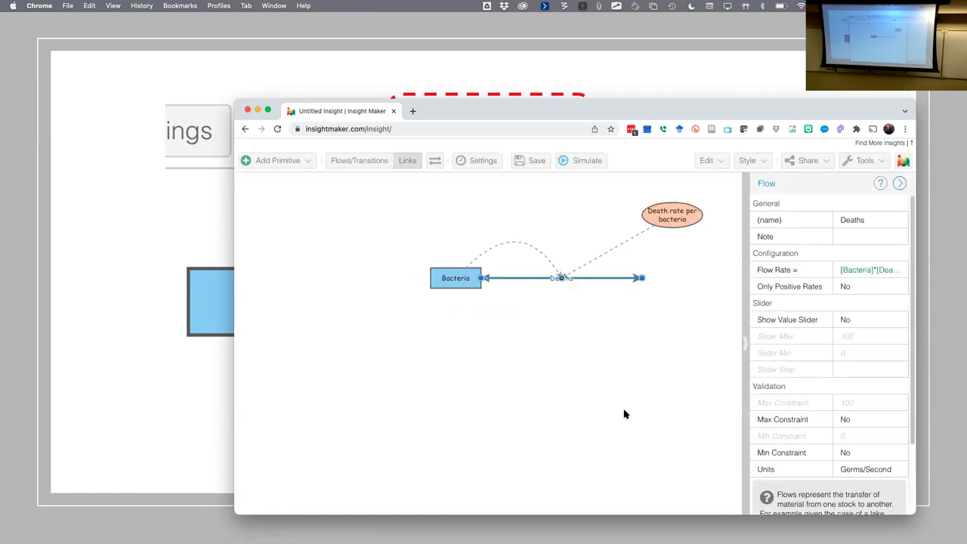
# Set the Bacteria stock's units to Unitless
pyautogui.doubleClick(435, 273)
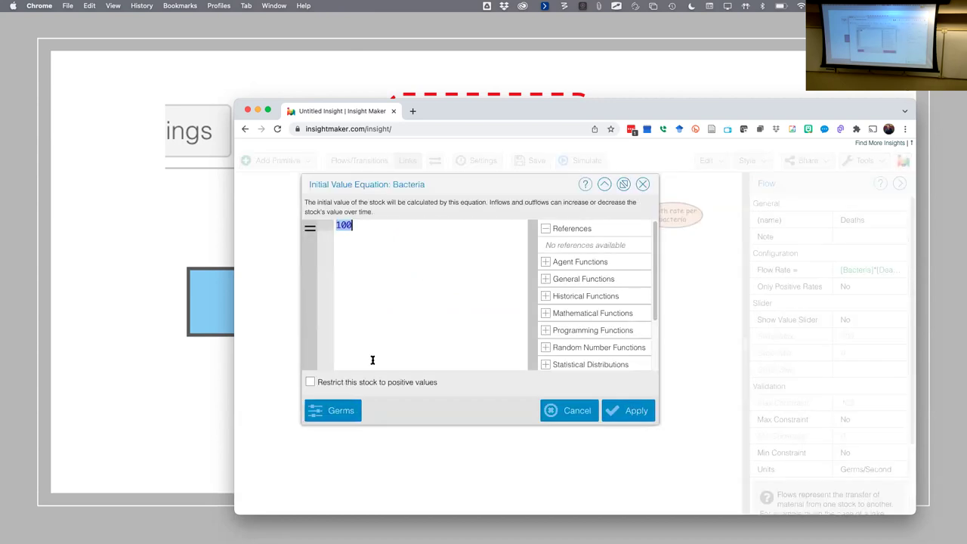
pyautogui.click(342, 414)
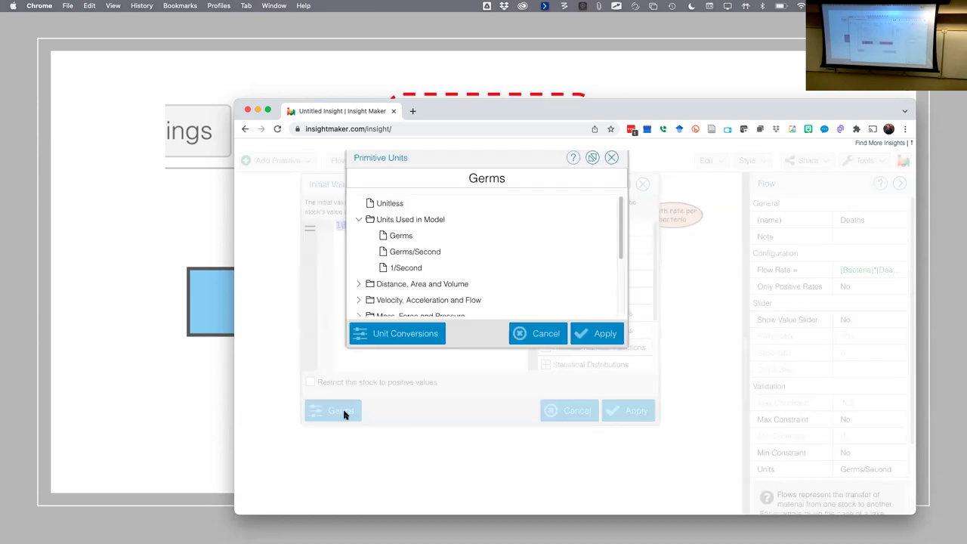
pyautogui.click(398, 206)
pyautogui.click(398, 206)
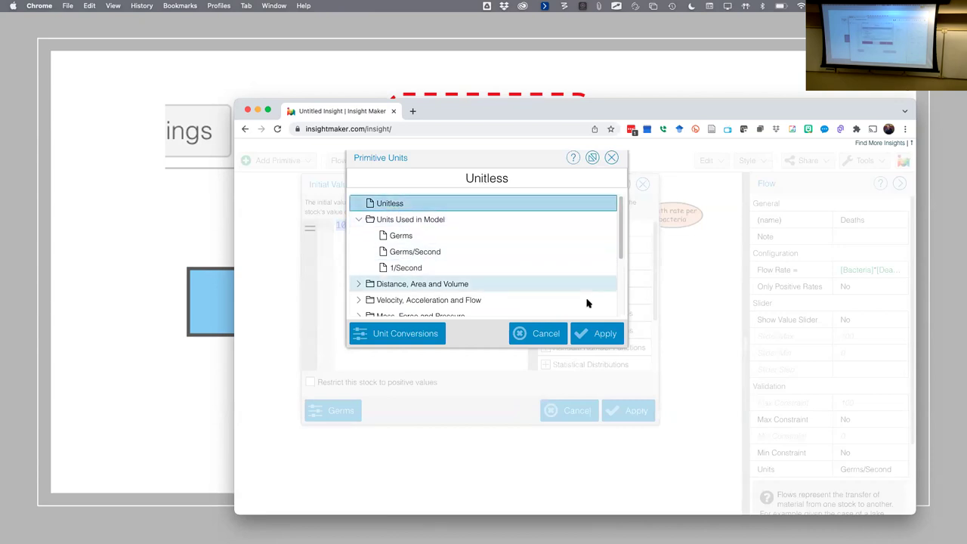
pyautogui.click(602, 336)
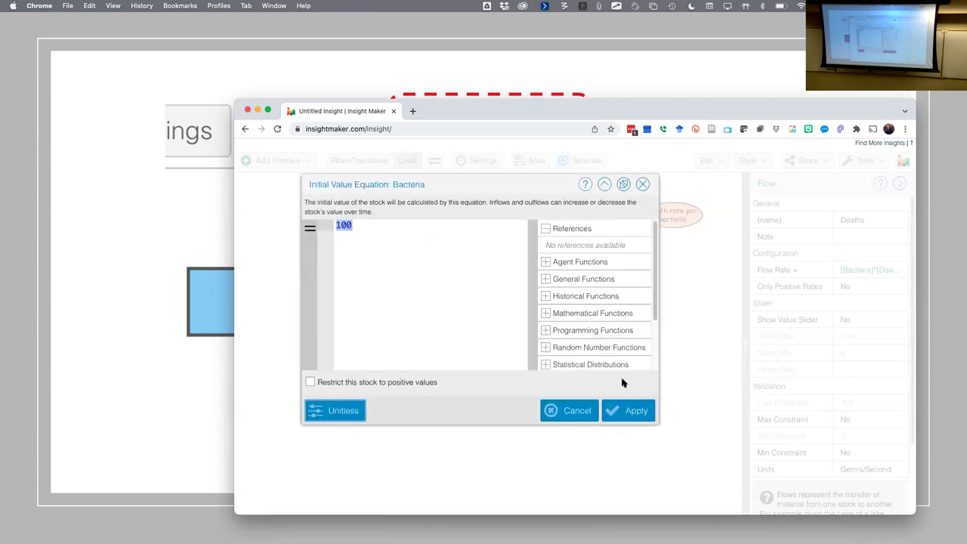
pyautogui.click(635, 412)
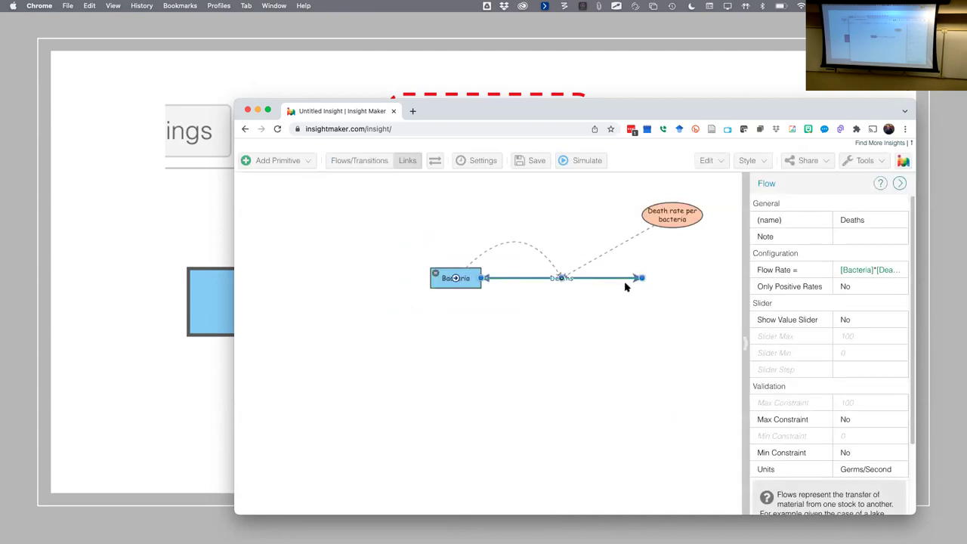
# Simulate the model to check its units, then dismiss the error and close the Deaths equation
pyautogui.click(589, 164)
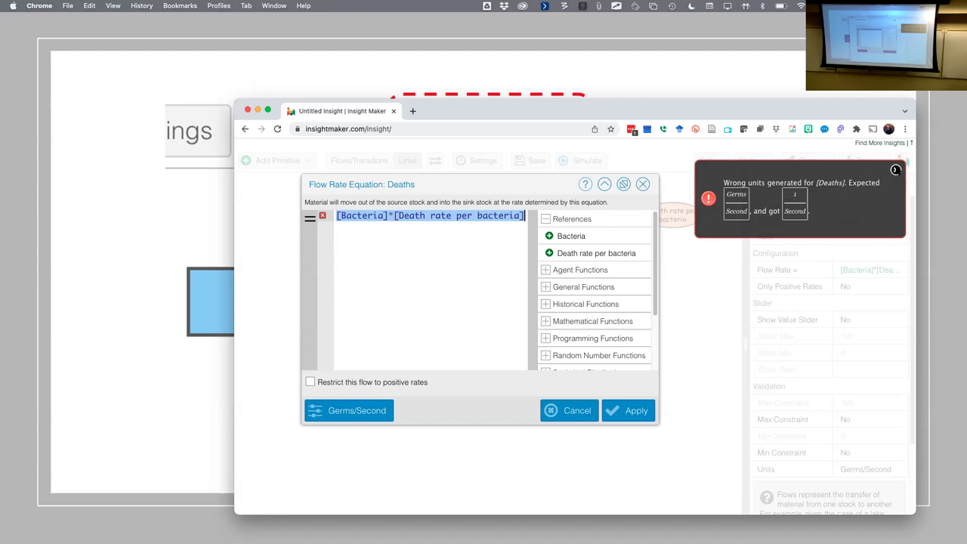
pyautogui.click(896, 170)
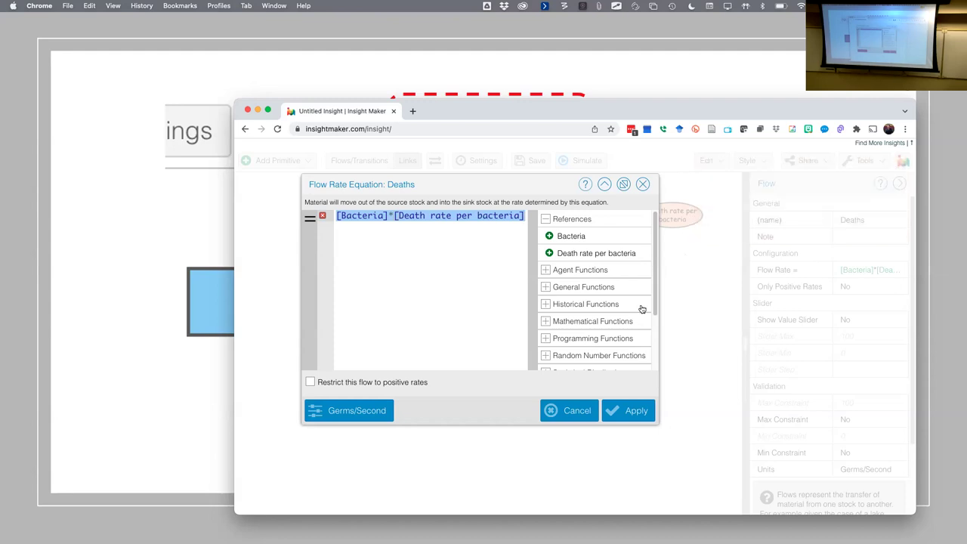
pyautogui.click(627, 408)
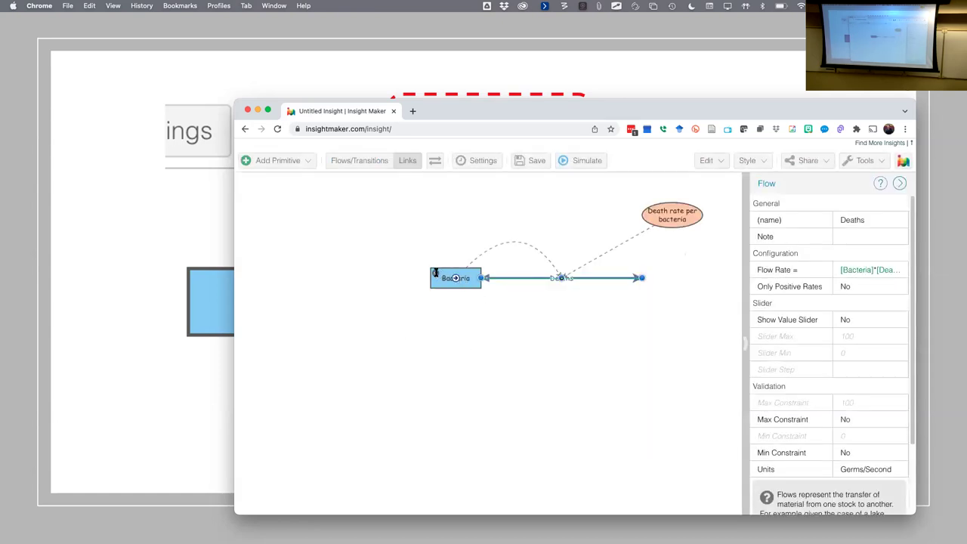
# Set the Bacteria stock's units to Germs, simulate the model, and close the results
pyautogui.click(435, 272)
pyautogui.click(346, 410)
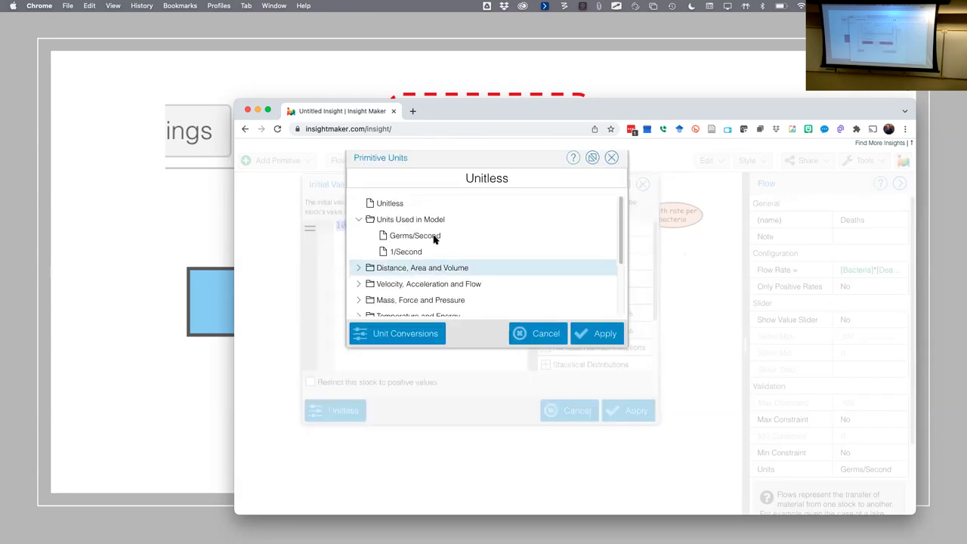
pyautogui.click(495, 179)
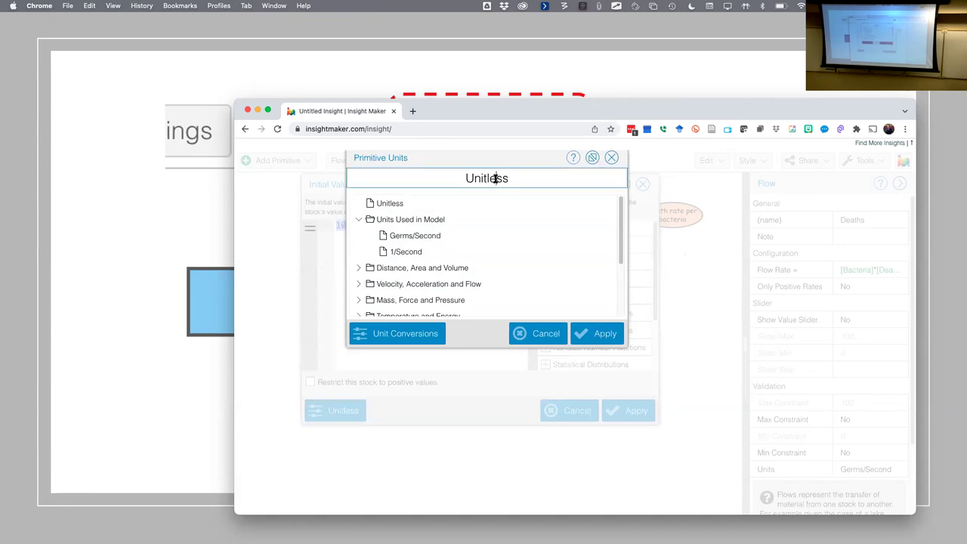
pyautogui.doubleClick(496, 179)
pyautogui.write('Germs')
pyautogui.click(604, 335)
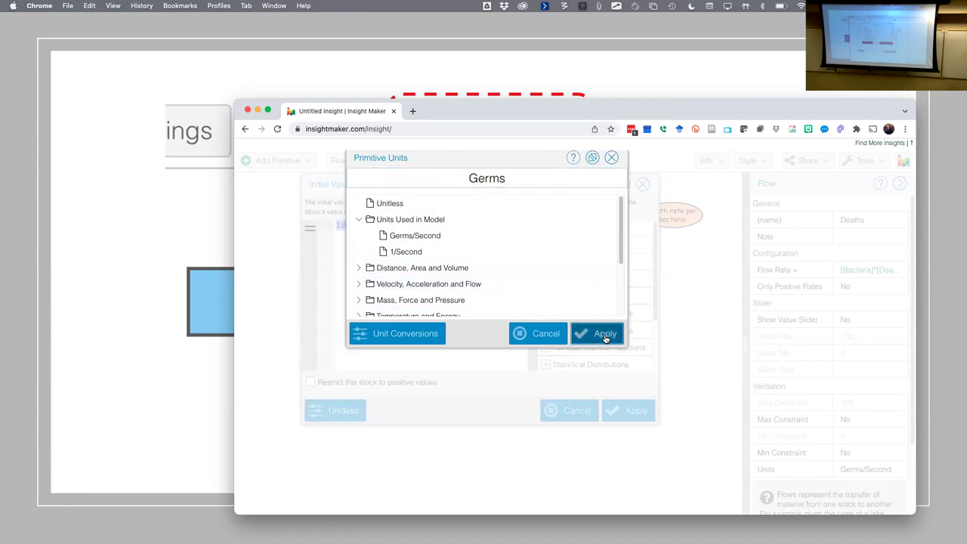
pyautogui.click(633, 413)
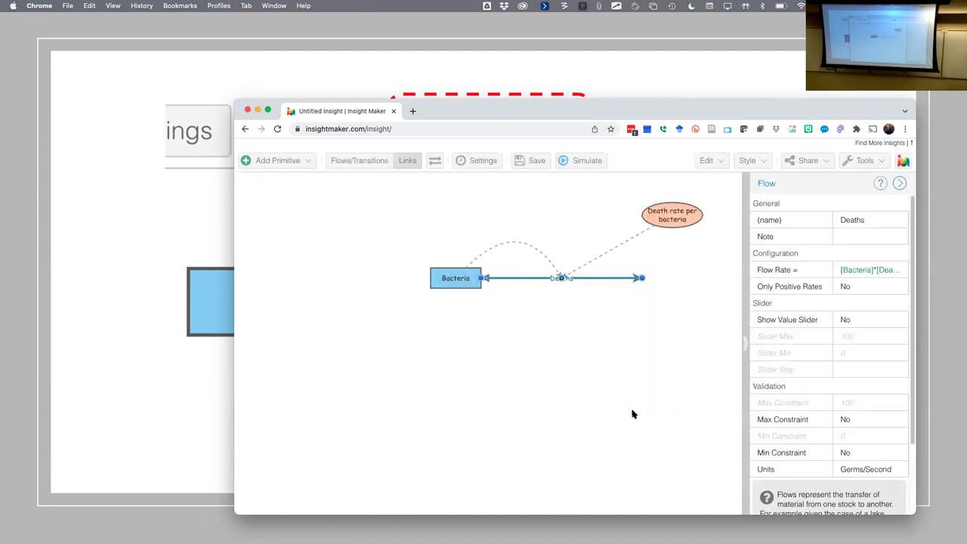
pyautogui.click(583, 163)
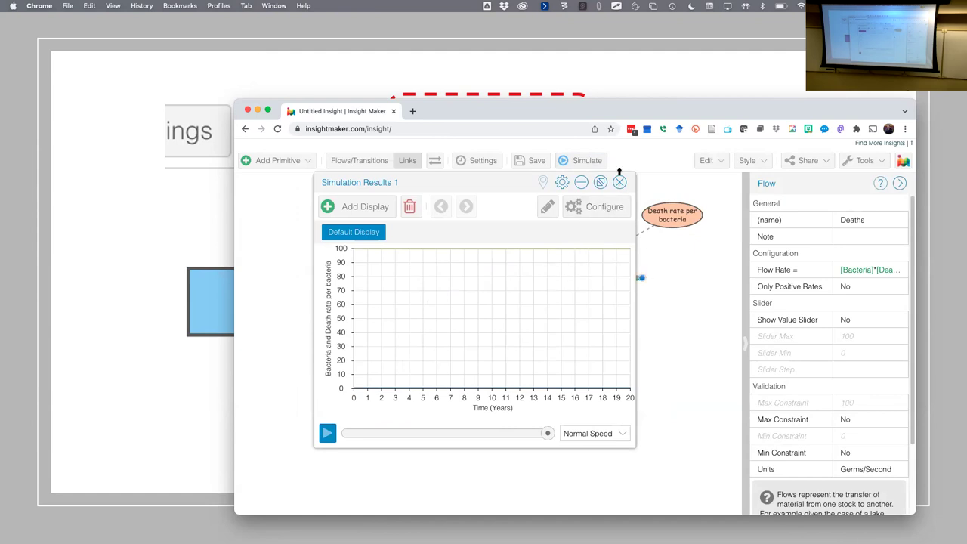
pyautogui.click(619, 183)
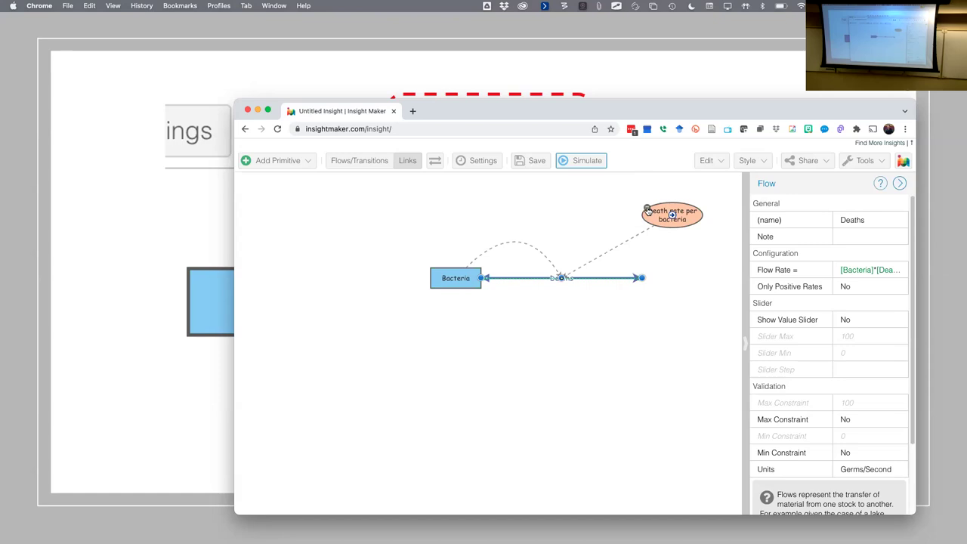
# Set the value of the "Death rate per bacteria" variable to 1
pyautogui.click(647, 211)
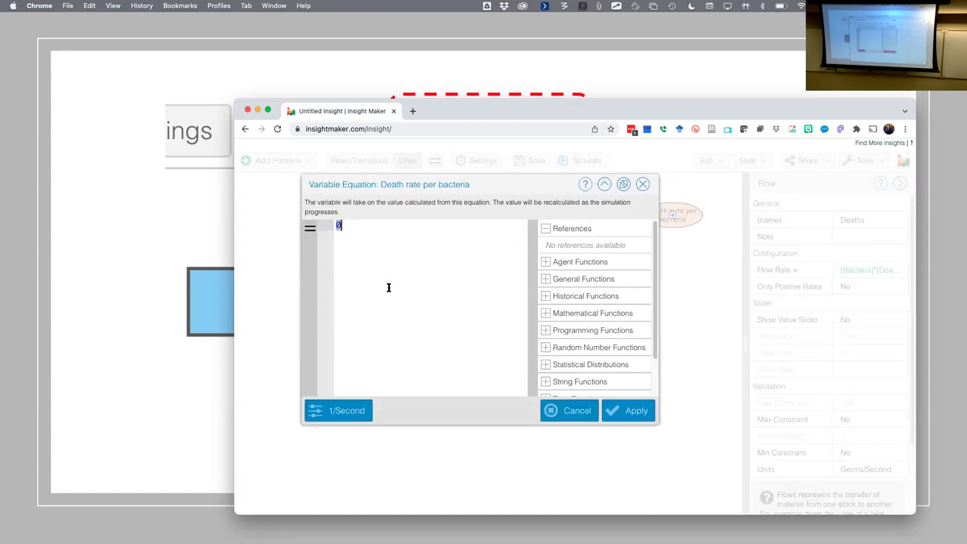
pyautogui.write('1')
pyautogui.click(636, 410)
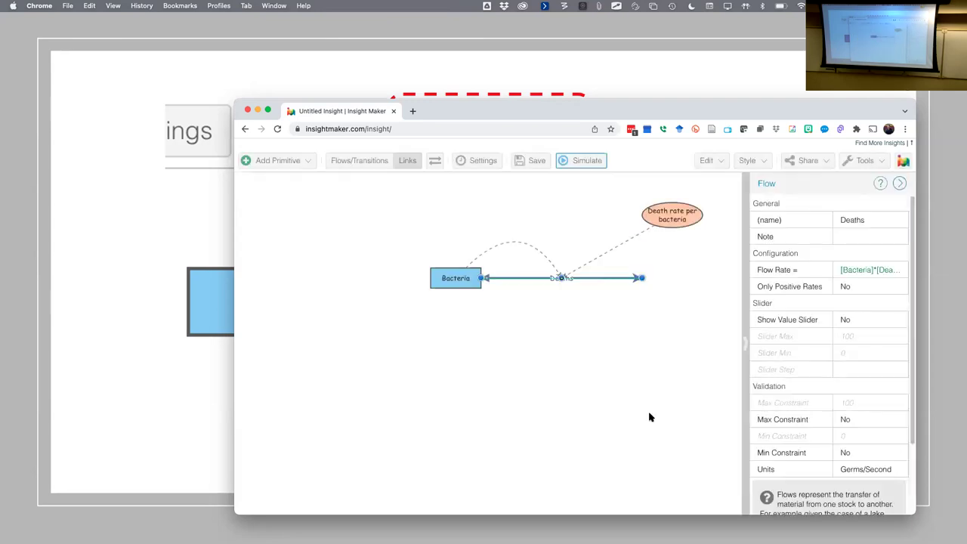
# Reduce the simulation time step and set the simulation's time units to Seconds
pyautogui.click(486, 161)
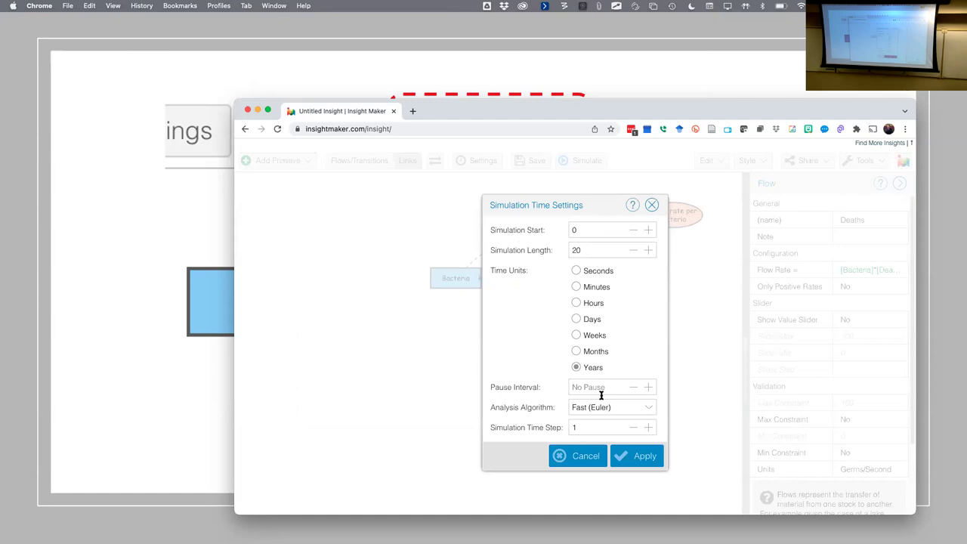
pyautogui.click(599, 431)
pyautogui.click(578, 272)
pyautogui.click(638, 455)
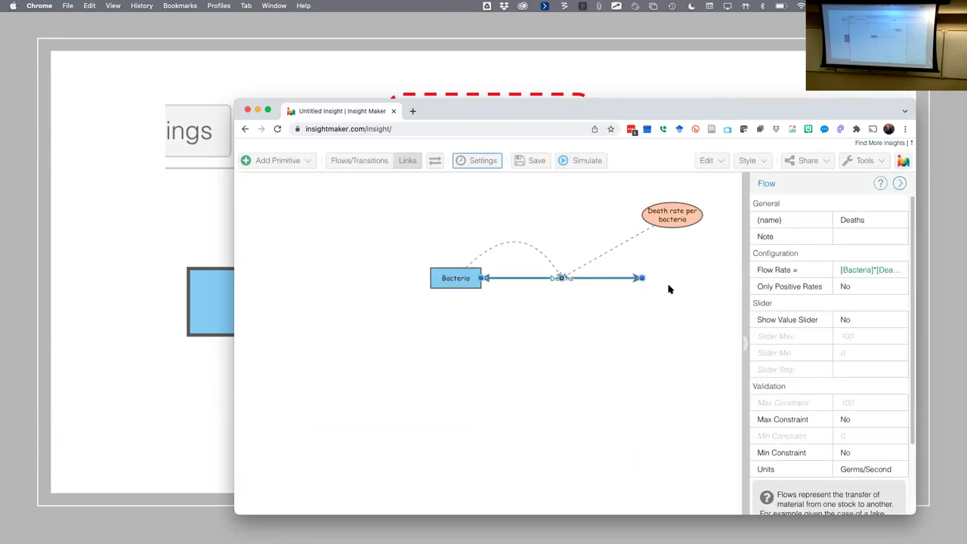
# Simulate the model and play the results at Full Speed
pyautogui.click(598, 162)
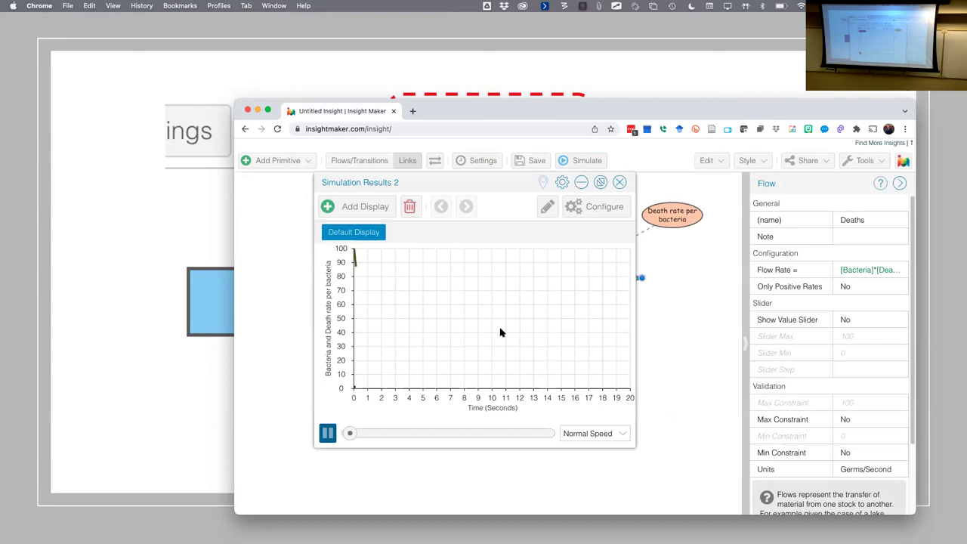
pyautogui.click(624, 435)
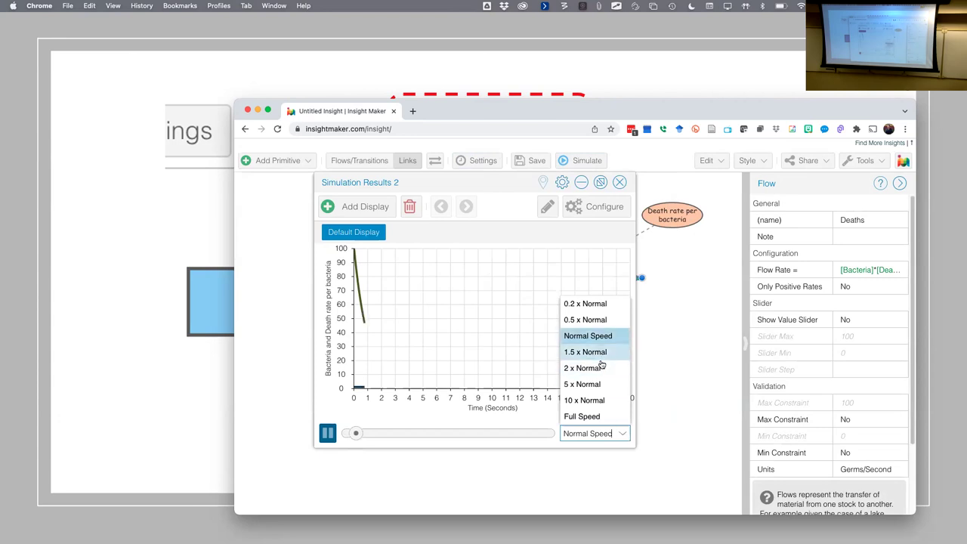
pyautogui.click(594, 416)
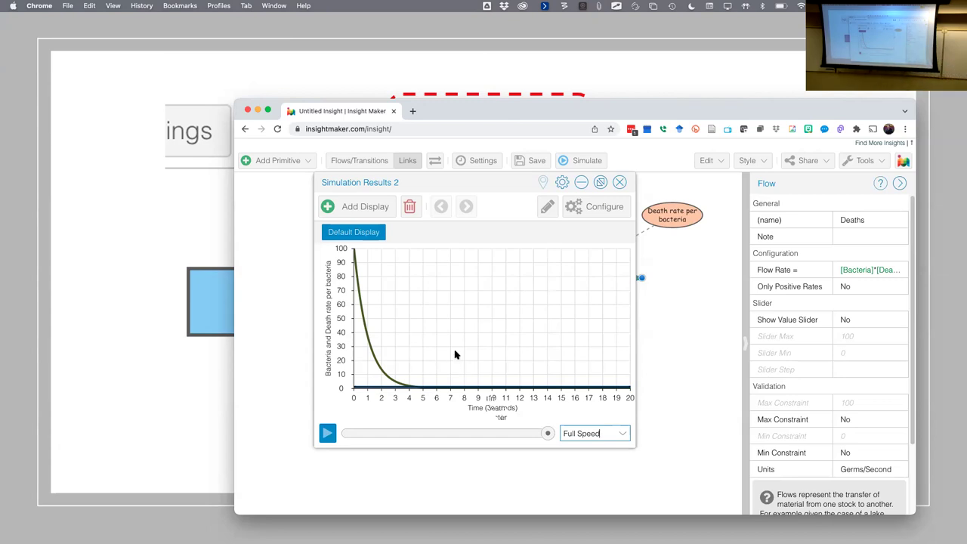
# Set the legend position of the simulation results chart to Top and apply the configuration
pyautogui.click(576, 206)
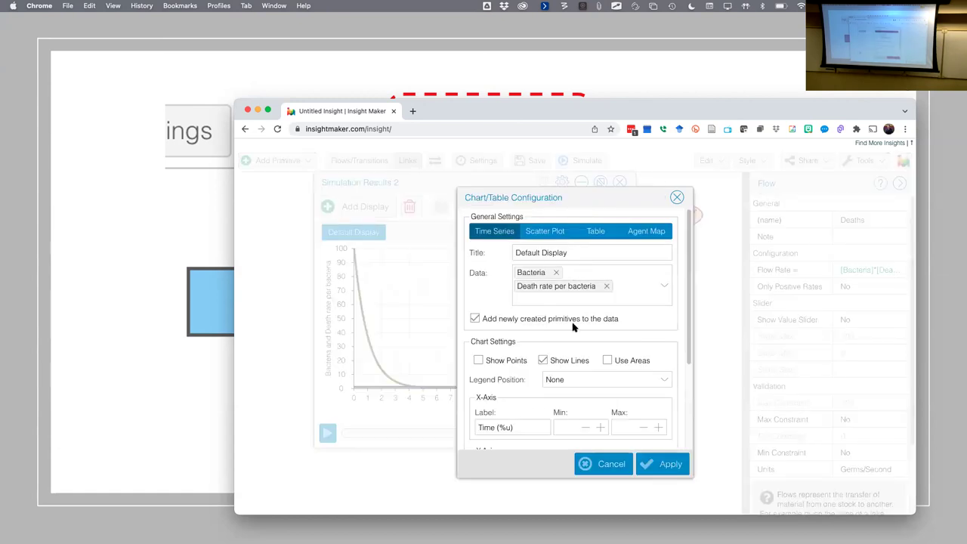
pyautogui.scroll(-2, 573, 326)
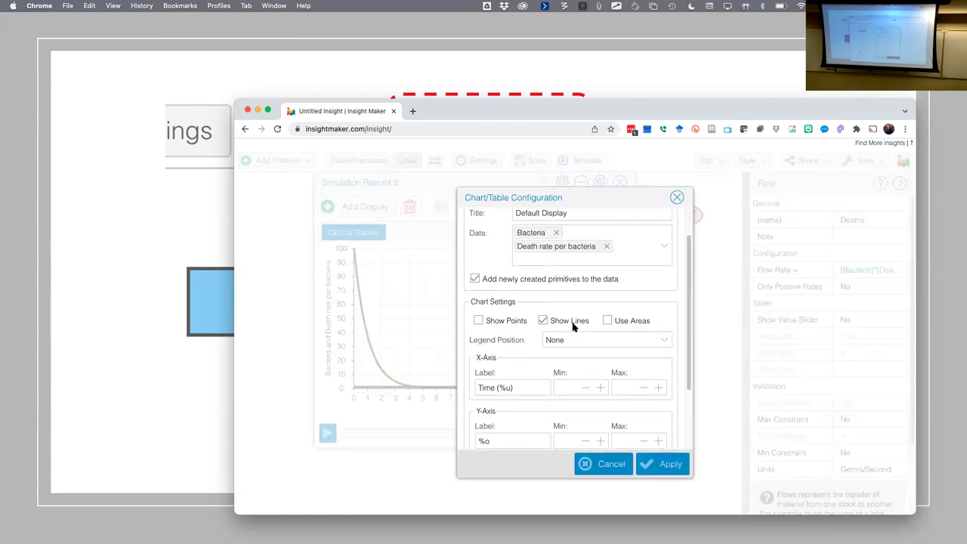
pyautogui.scroll(-1, 573, 326)
pyautogui.click(618, 331)
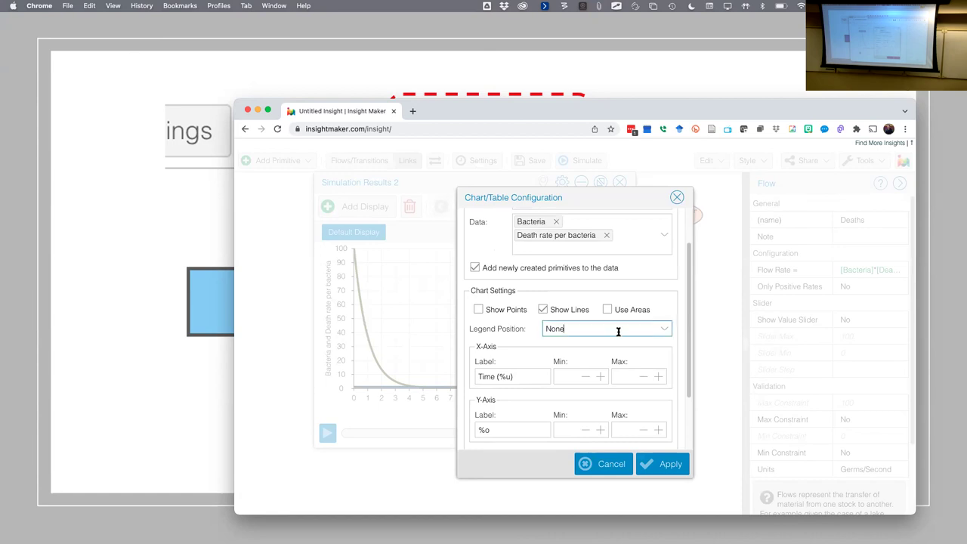
pyautogui.click(671, 328)
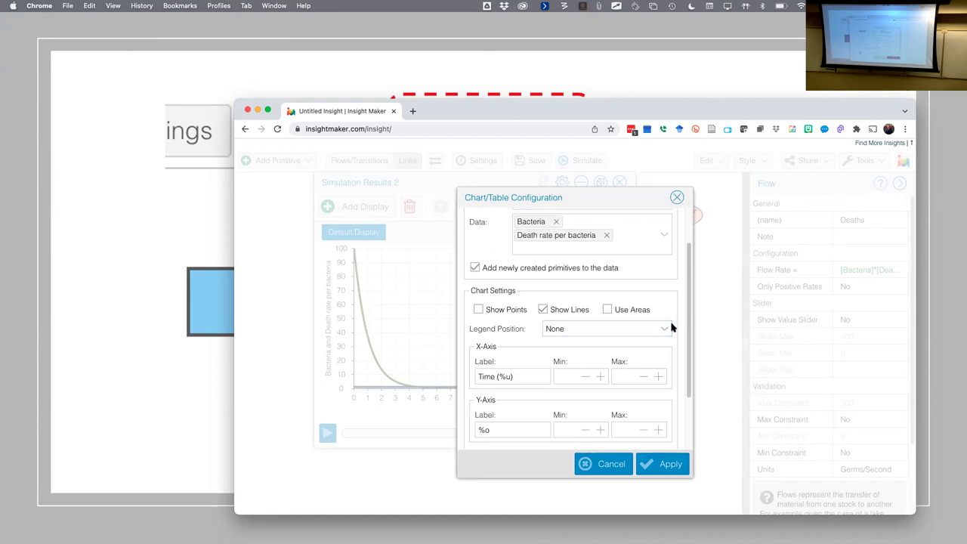
pyautogui.click(666, 332)
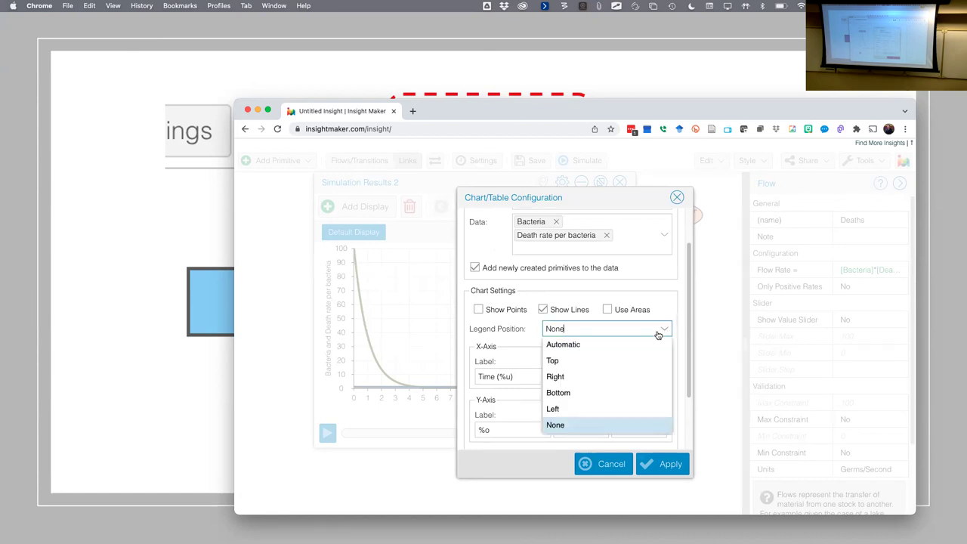
pyautogui.click(610, 363)
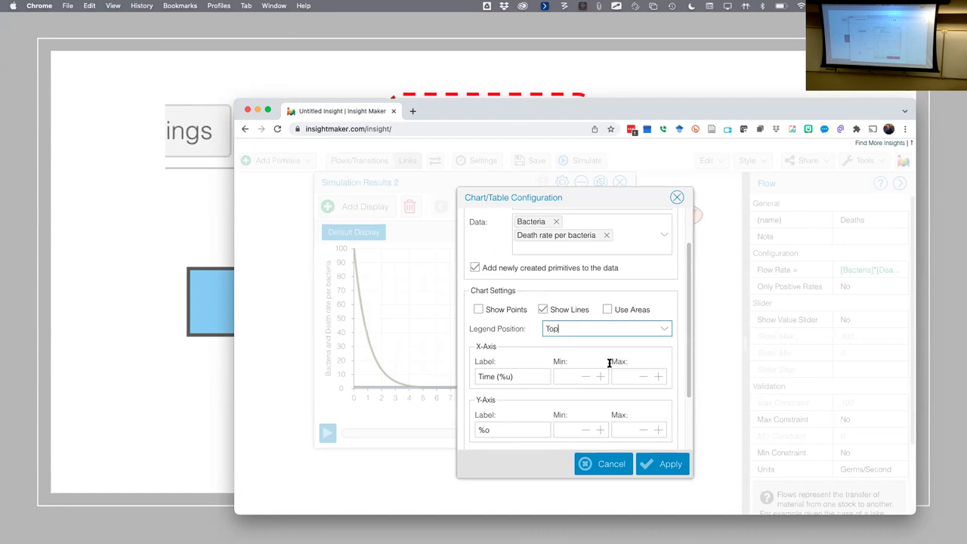
pyautogui.click(660, 464)
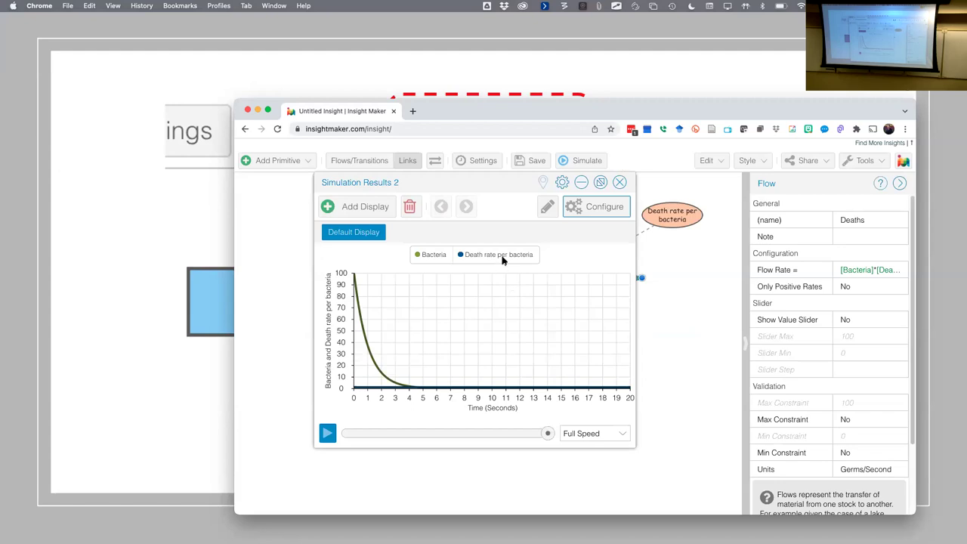
# Set the chart's Y-axis label to "%o (%u)" and apply the configuration
pyautogui.click(586, 213)
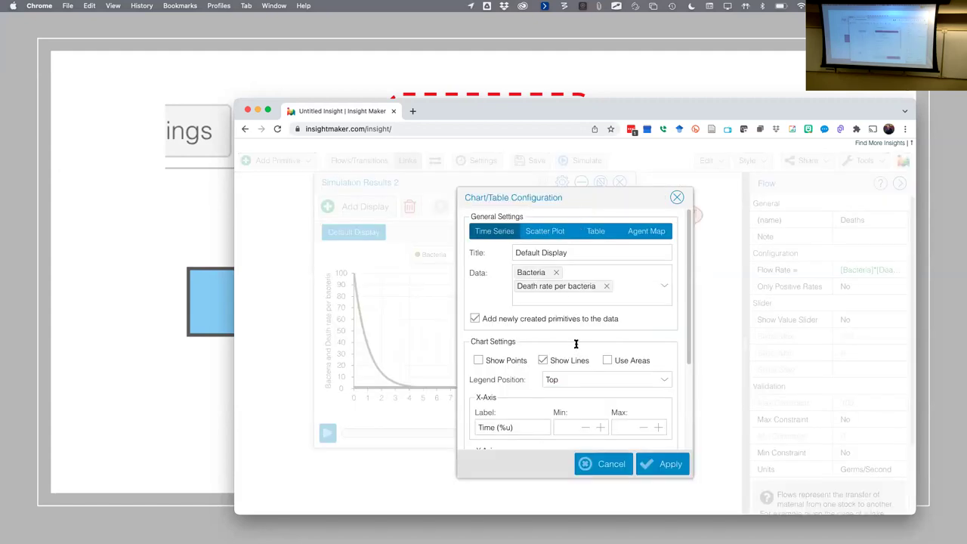
pyautogui.scroll(-5, 588, 373)
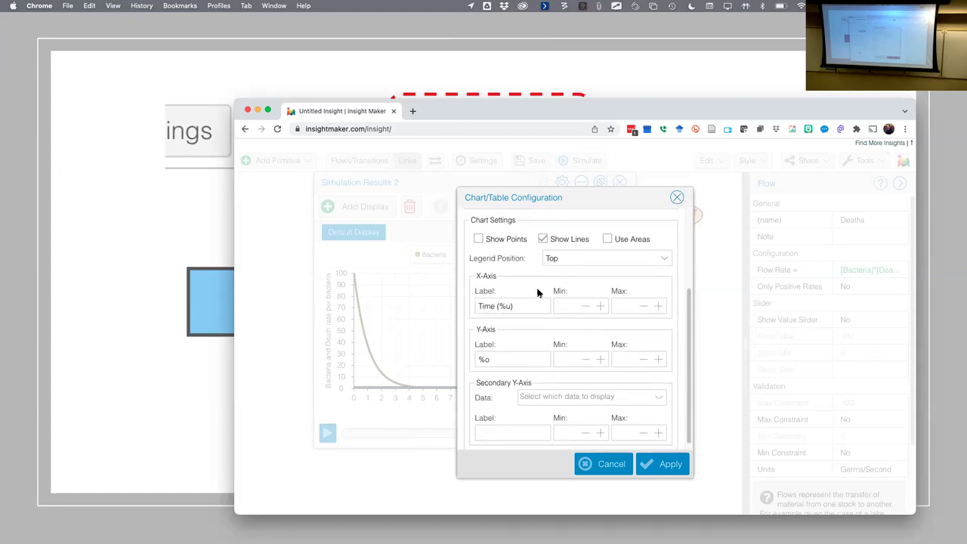
pyautogui.scroll(-1, 518, 351)
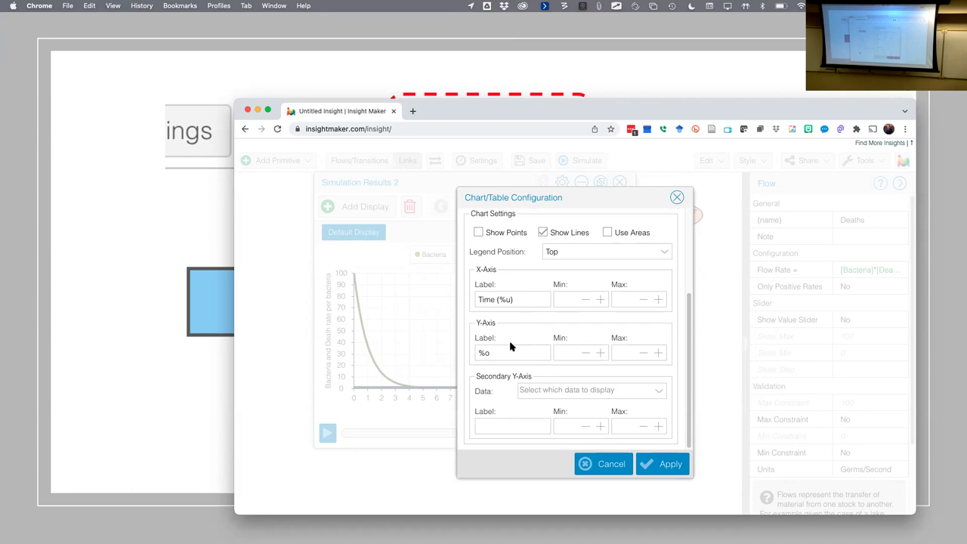
pyautogui.click(511, 351)
pyautogui.click(671, 464)
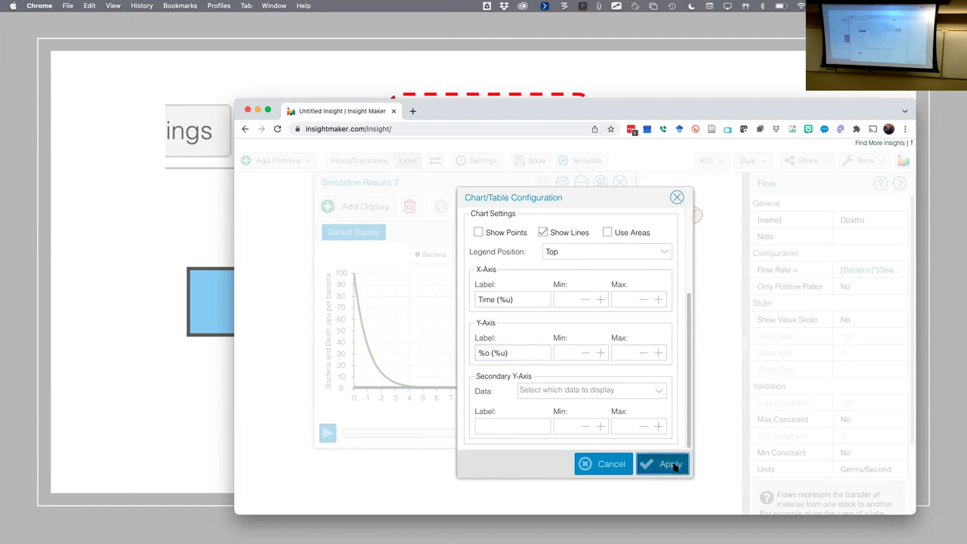
# Enlarge the simulation results window so that the chart has more room
pyautogui.moveTo(601, 393)
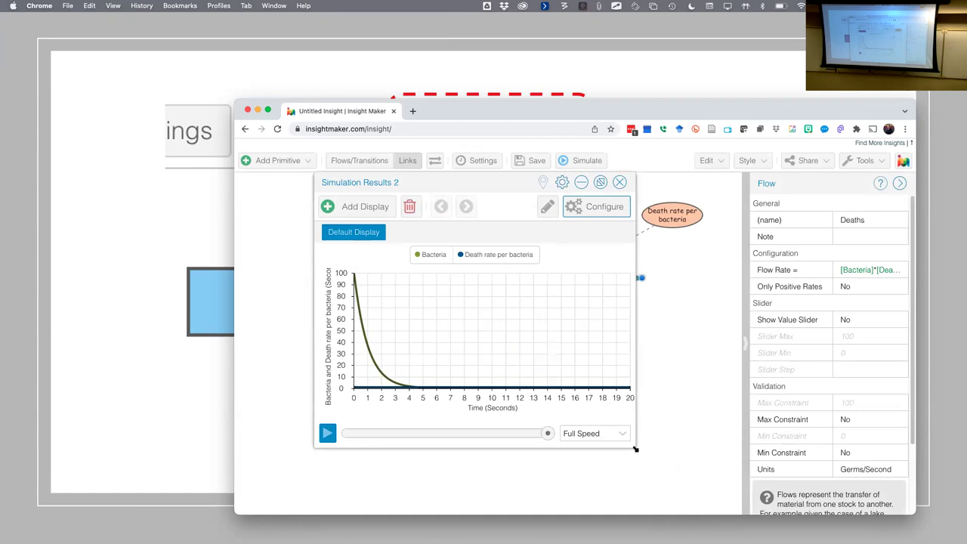
pyautogui.moveTo(636, 448); pyautogui.dragTo(719, 511)
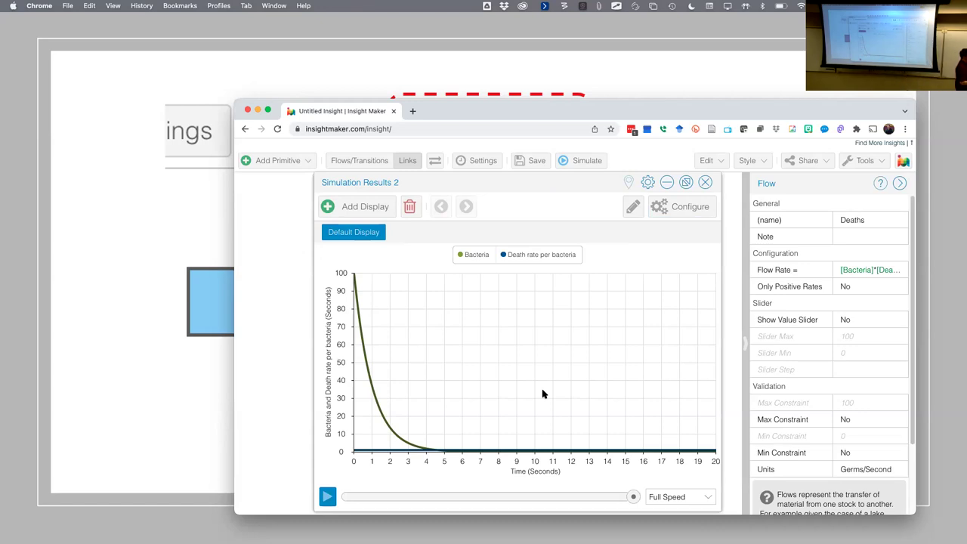
# Change the units placeholder in the chart's Y-axis label to uppercase, making it "%o (%U)", and apply
pyautogui.click(689, 206)
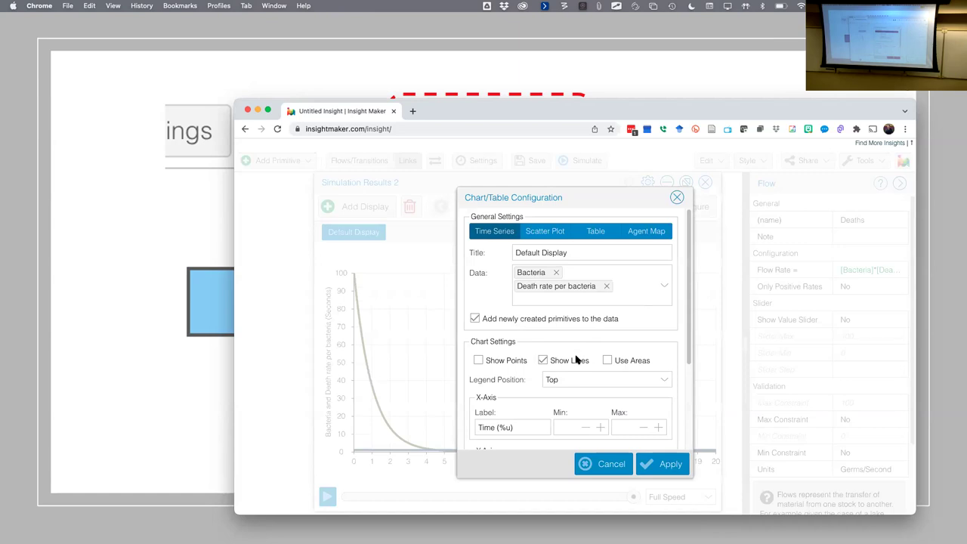
pyautogui.scroll(-3, 577, 358)
pyautogui.scroll(-1, 576, 355)
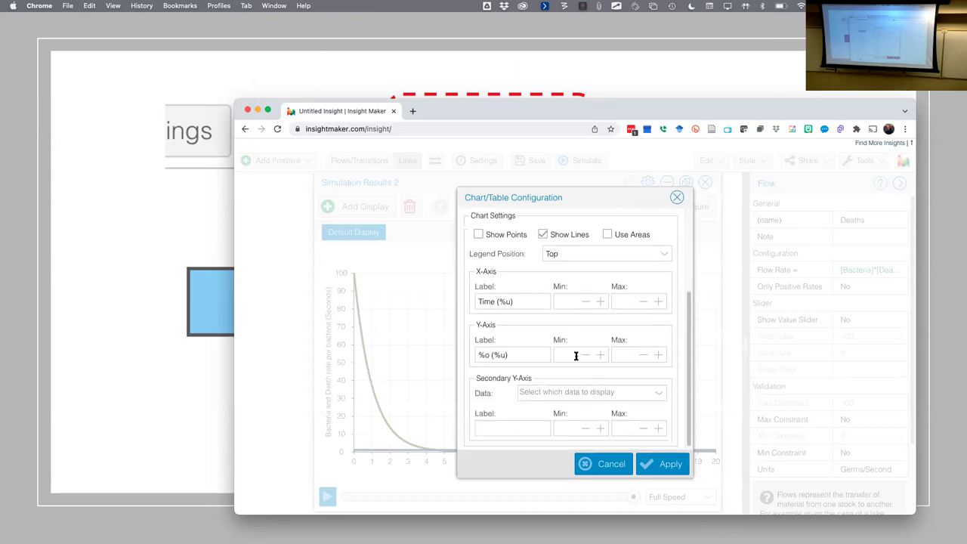
pyautogui.click(503, 355)
pyautogui.click(671, 465)
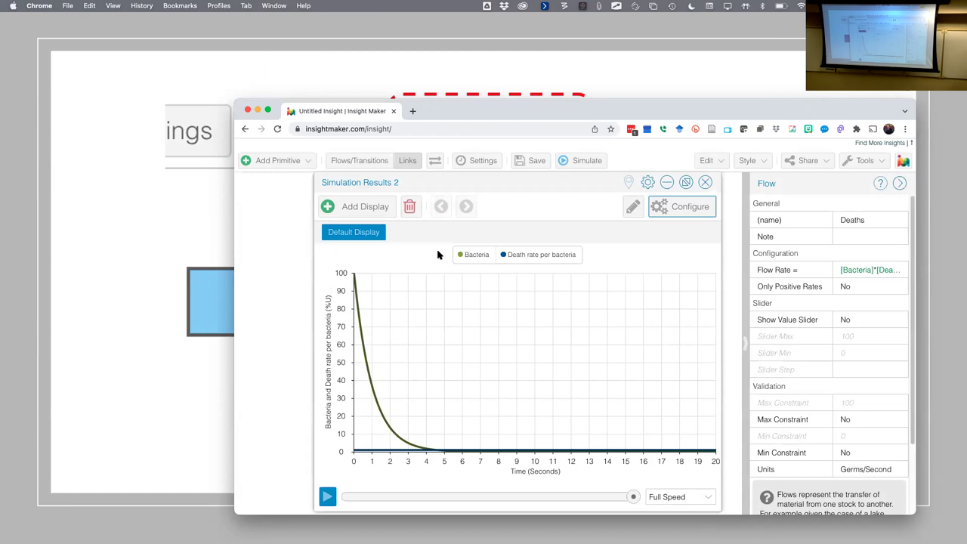
# Restore the chart's Y-axis label to "%o" without a units placeholder and apply the configuration
pyautogui.click(698, 211)
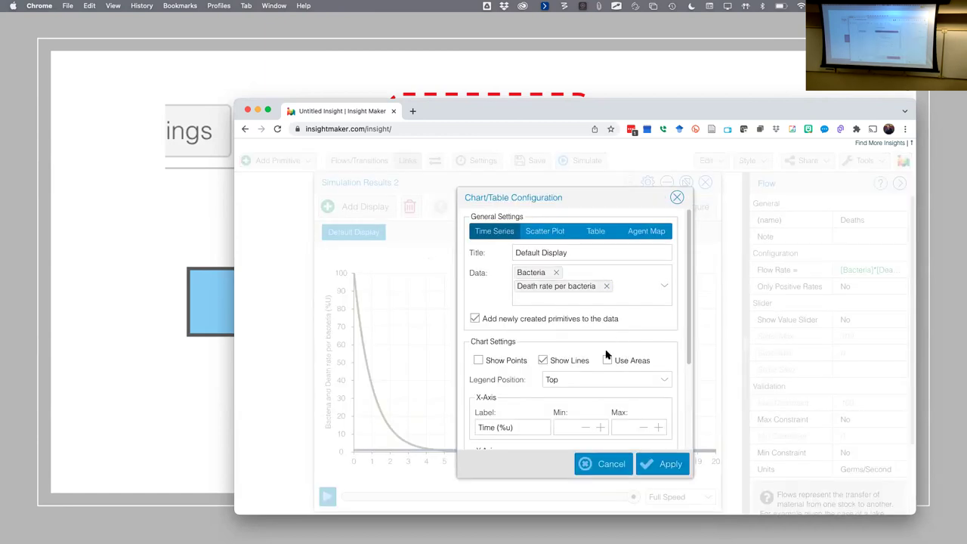
pyautogui.scroll(-4, 586, 355)
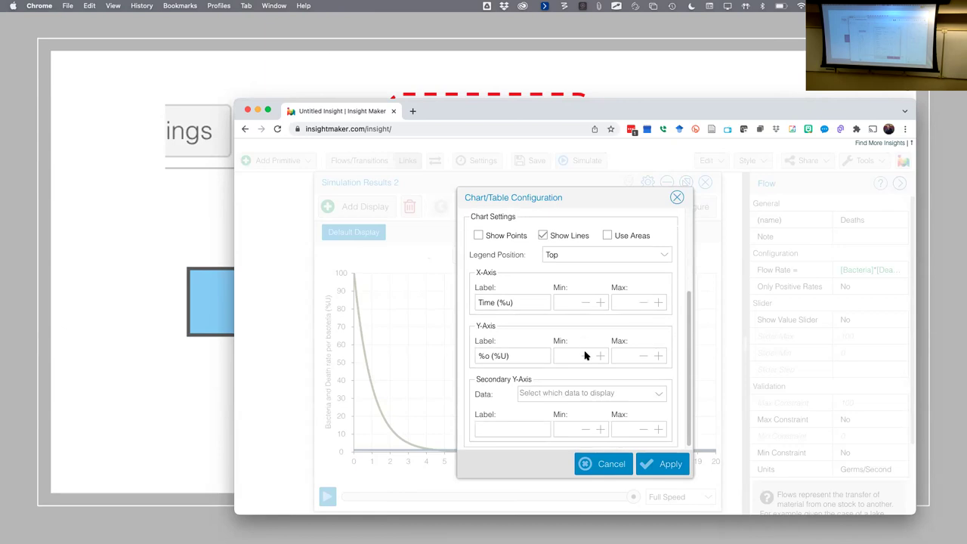
pyautogui.click(506, 352)
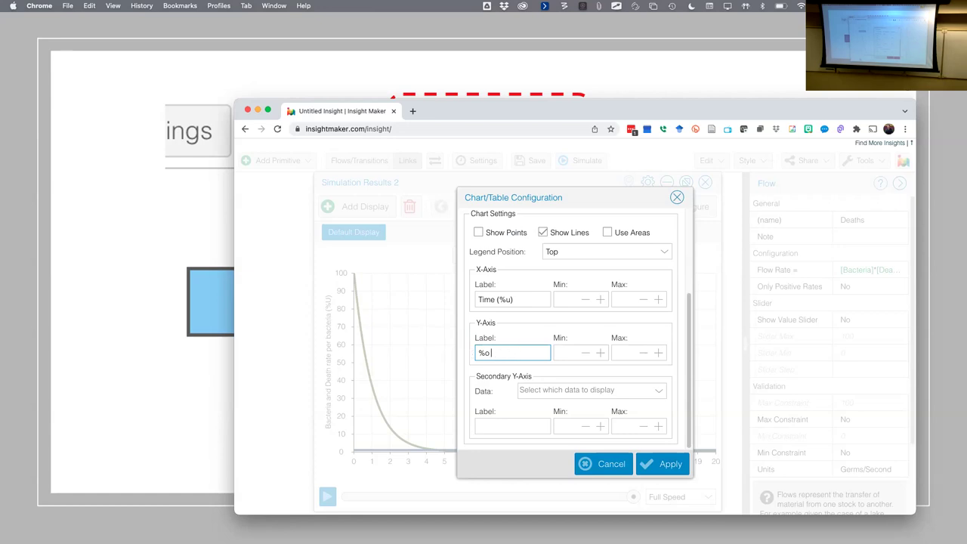
pyautogui.click(669, 465)
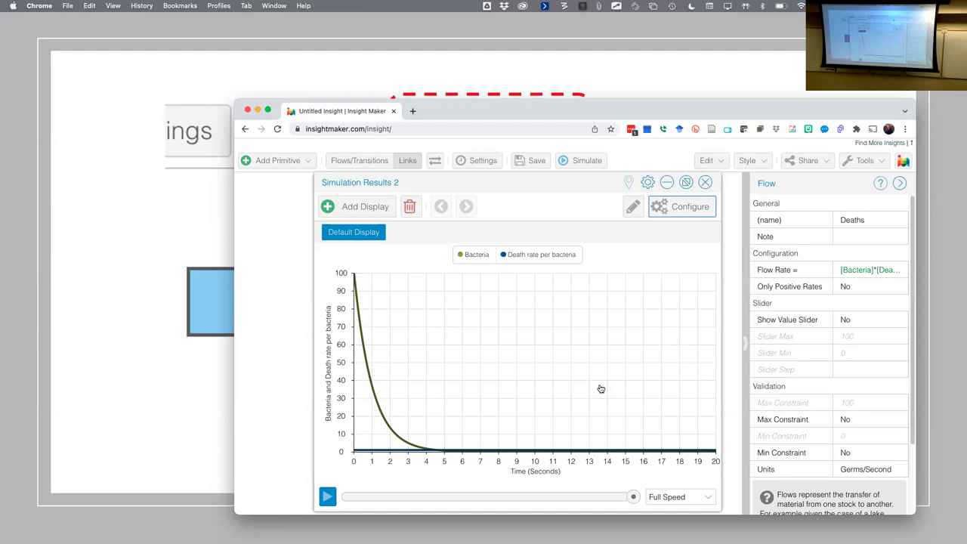
pyautogui.press('super+Tab')
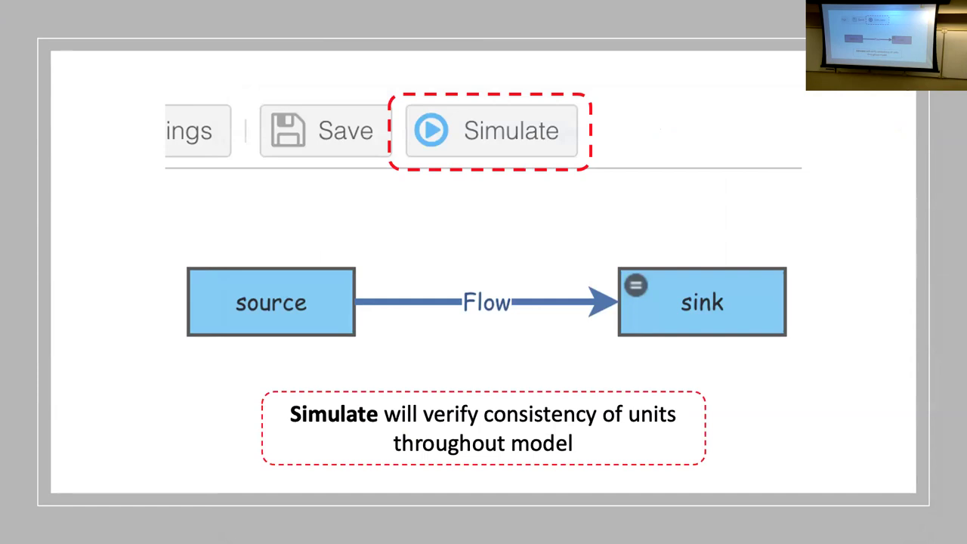
pyautogui.press('Right')
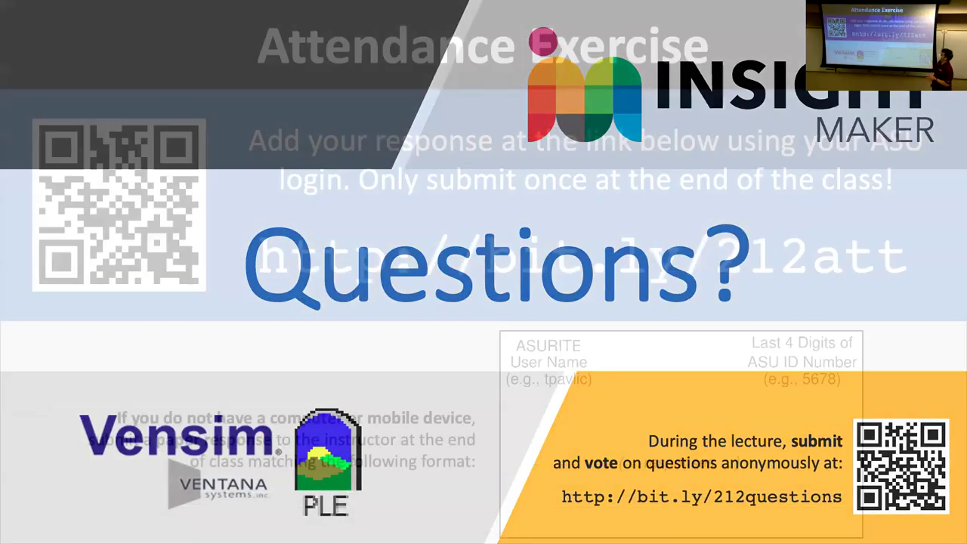
pyautogui.press('Right')
pyautogui.press('Right')
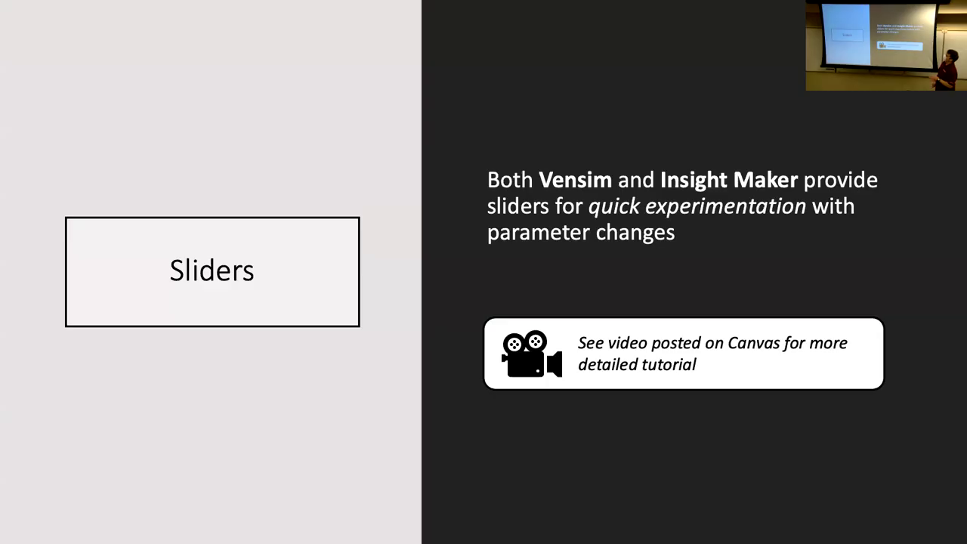
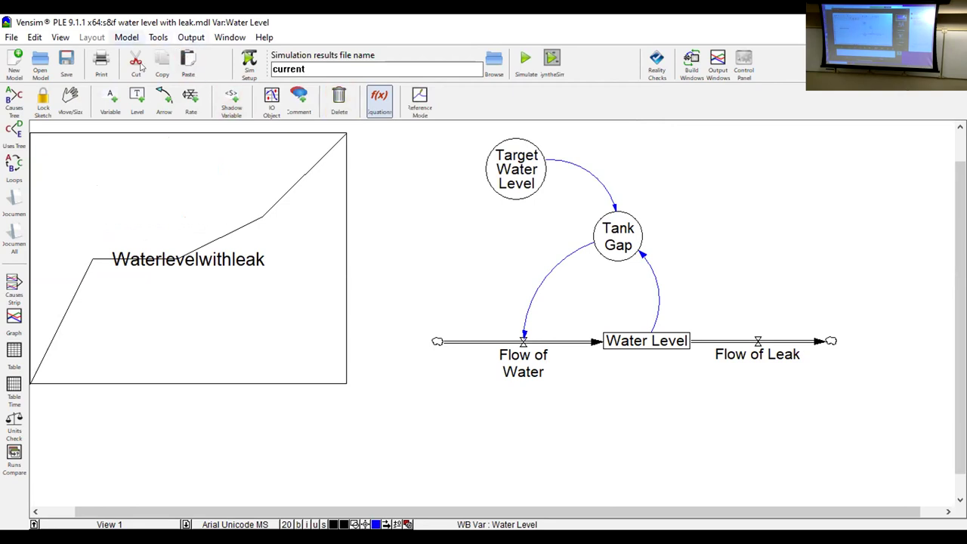
# Switch to Vensim, run a units check on the water level model, and review the Tank Gap variable's equation and units
pyautogui.hotkey('alt', 'm')
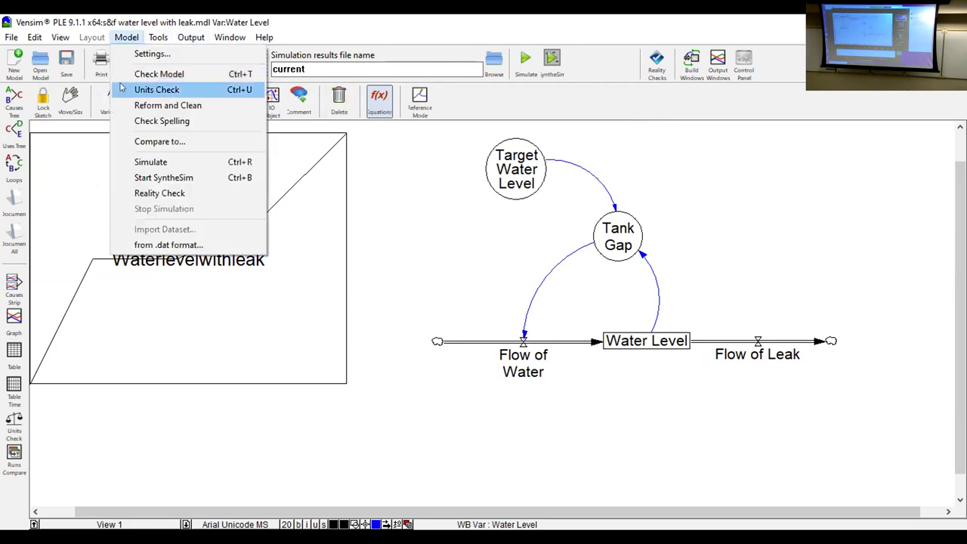
pyautogui.click(122, 86)
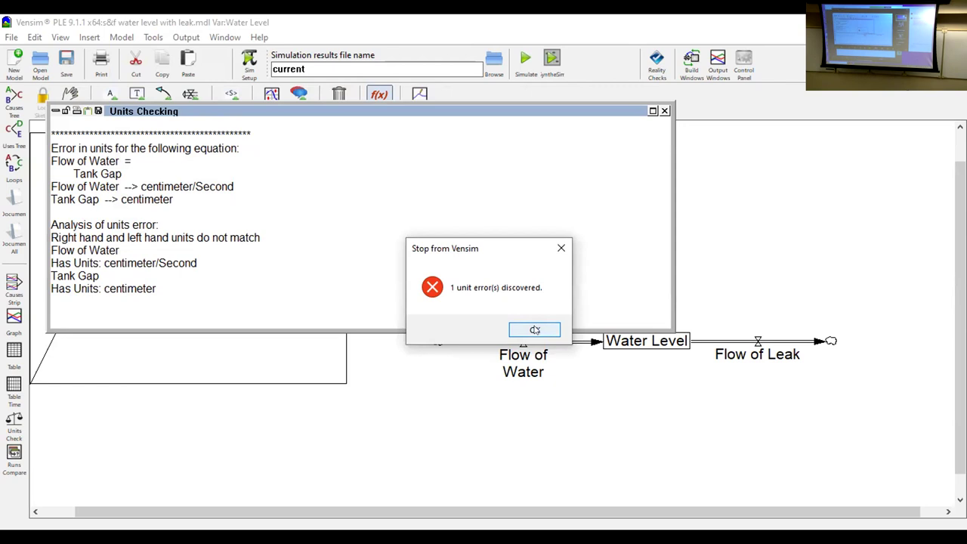
pyautogui.click(534, 330)
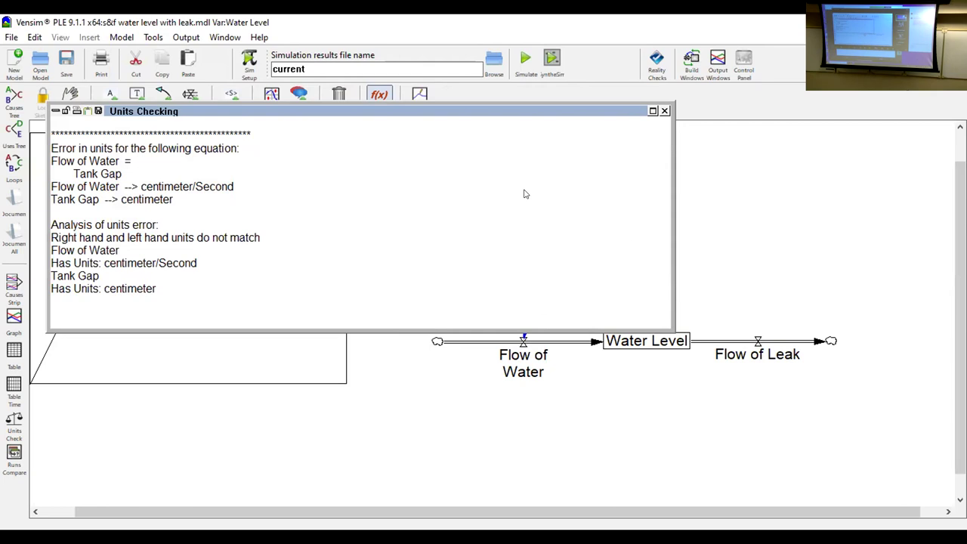
pyautogui.click(664, 111)
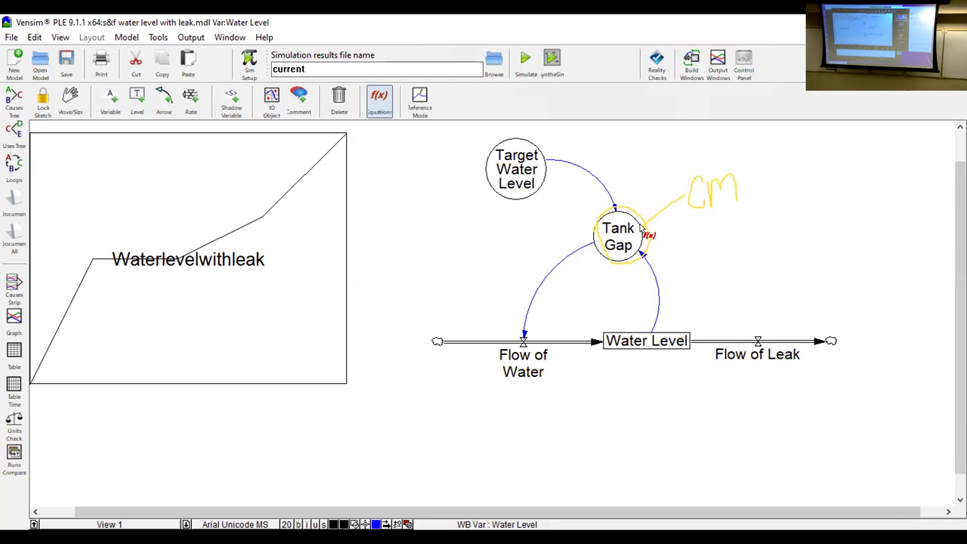
pyautogui.click(607, 221)
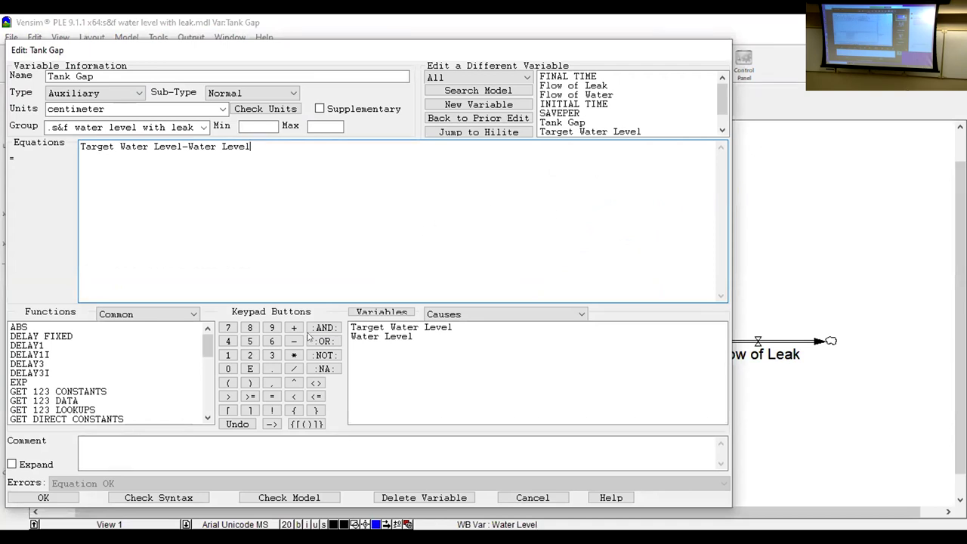
pyautogui.click(63, 497)
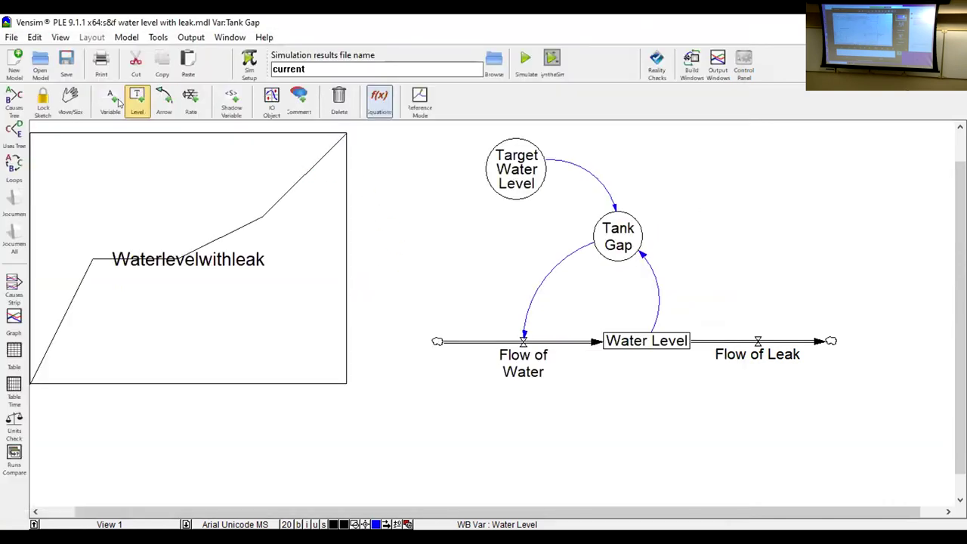
# Add a variable named "Valve Gain" in the empty area between the graph and Tank Gap
pyautogui.click(110, 99)
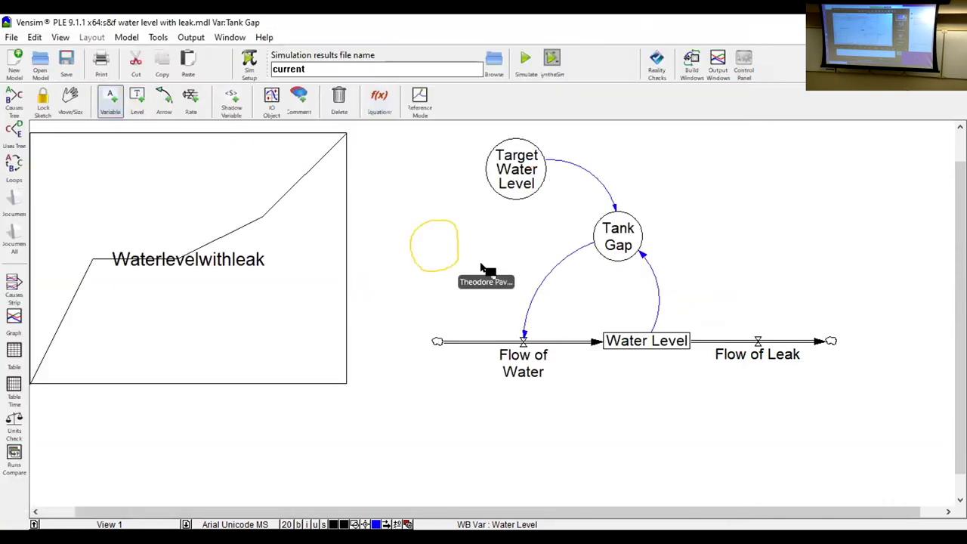
pyautogui.click(424, 240)
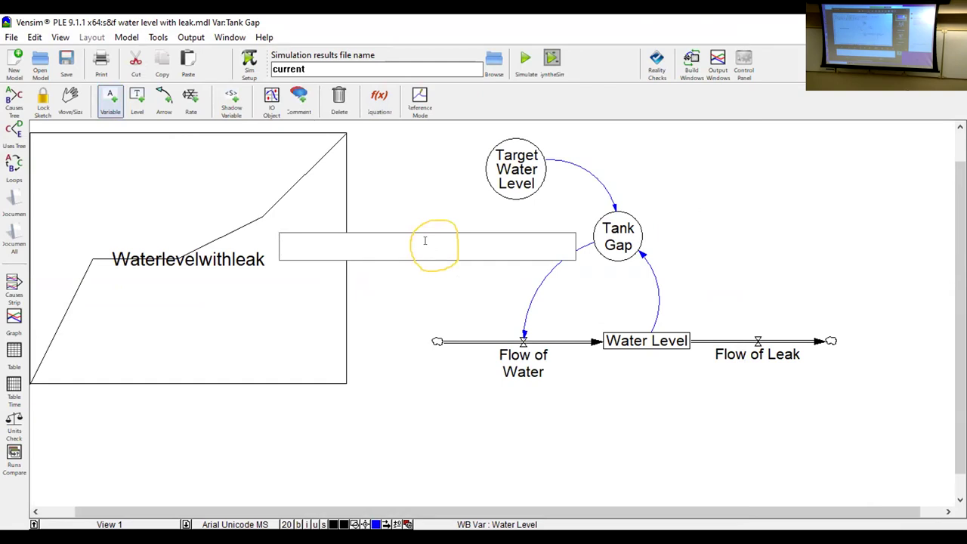
pyautogui.write('Valve Gain')
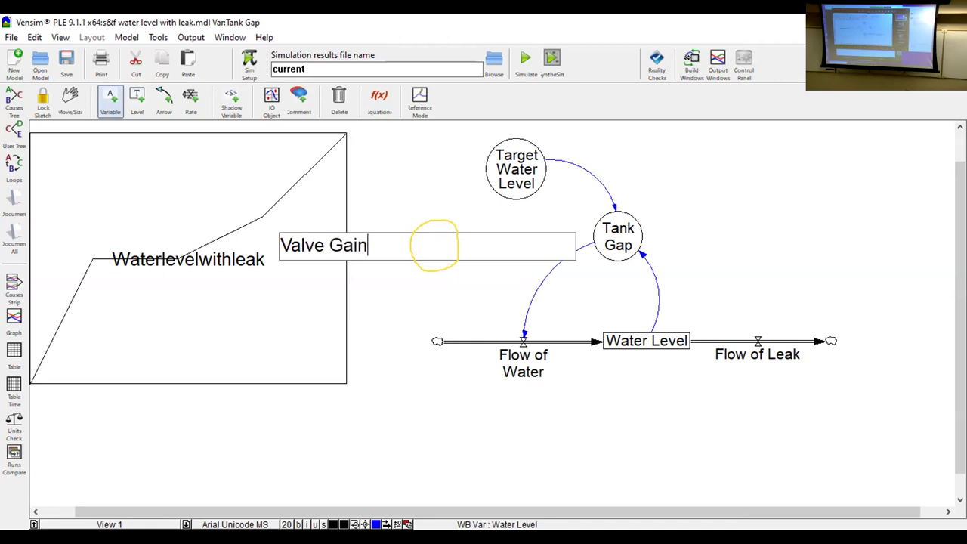
pyautogui.press('Return')
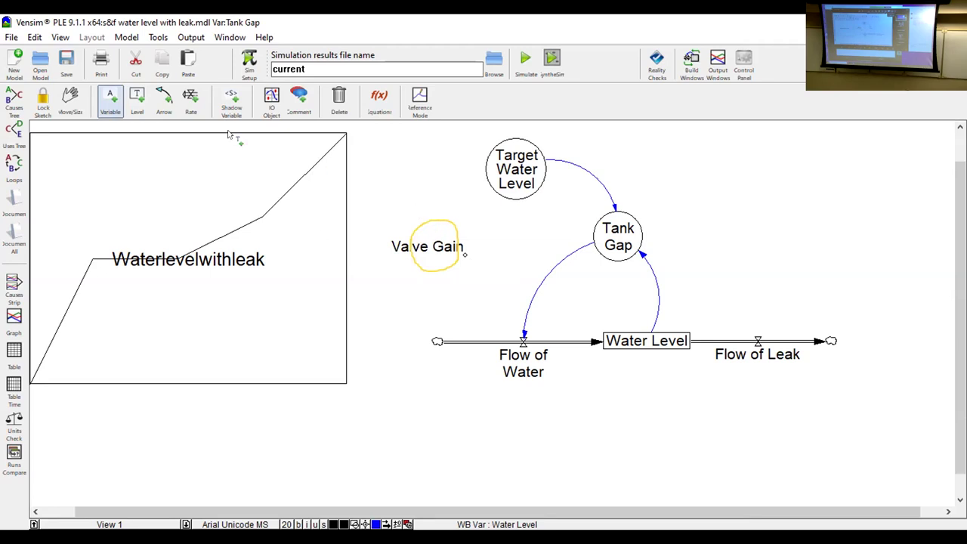
# Define Valve Gain as a constant equal to 1 with units of 1/seconds
pyautogui.click(164, 97)
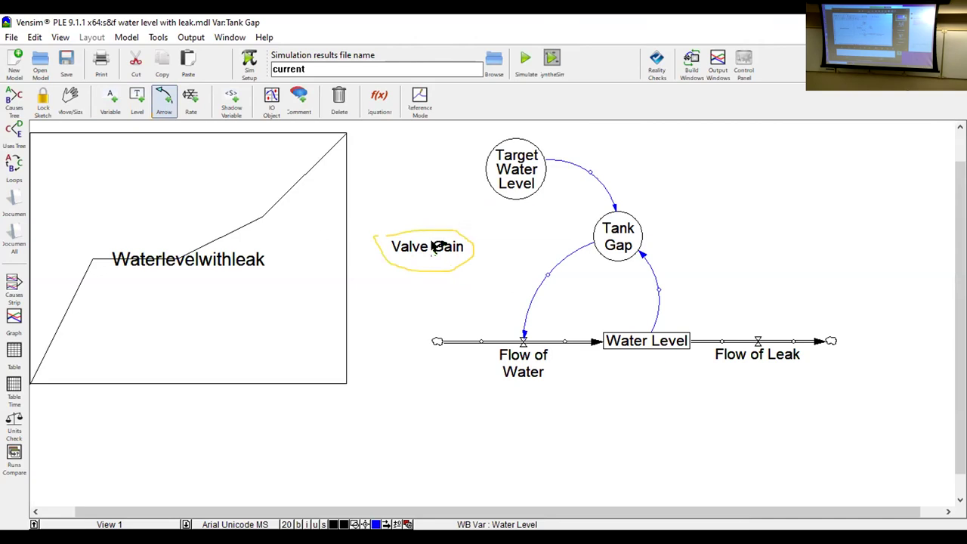
pyautogui.click(379, 98)
pyautogui.click(436, 251)
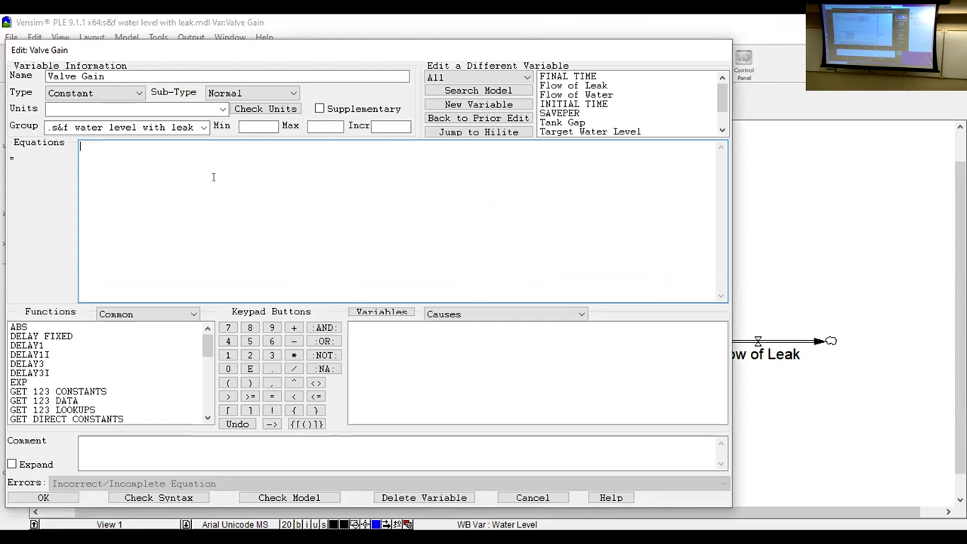
pyautogui.write('1')
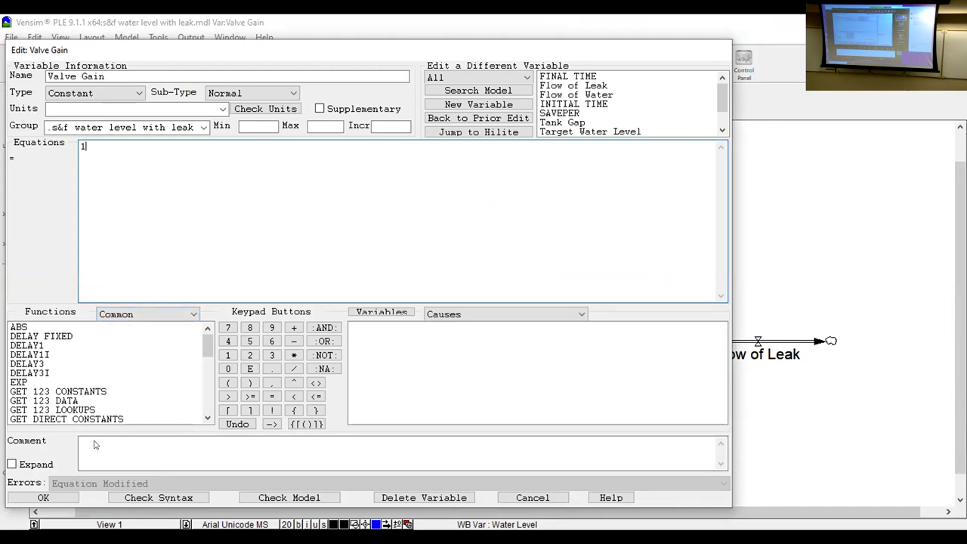
pyautogui.click(220, 110)
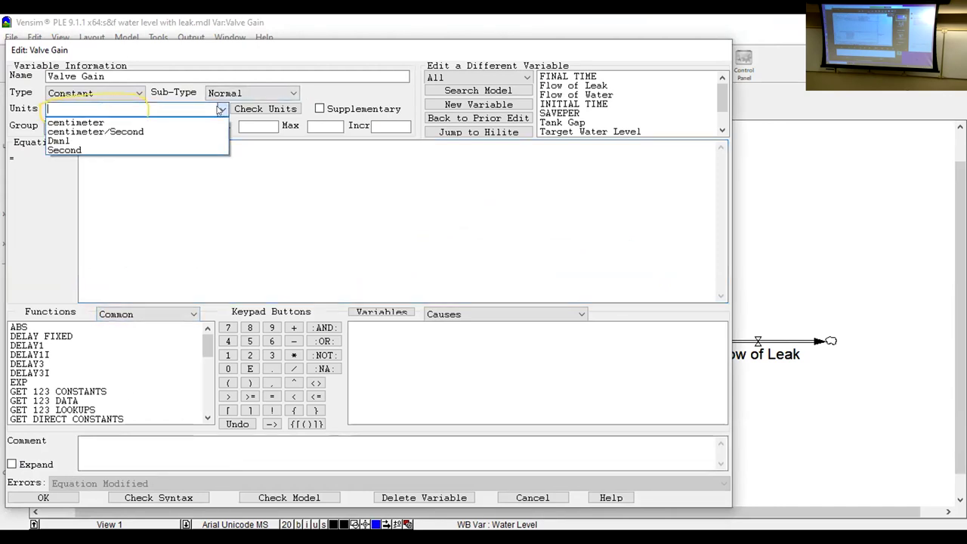
pyautogui.click(170, 111)
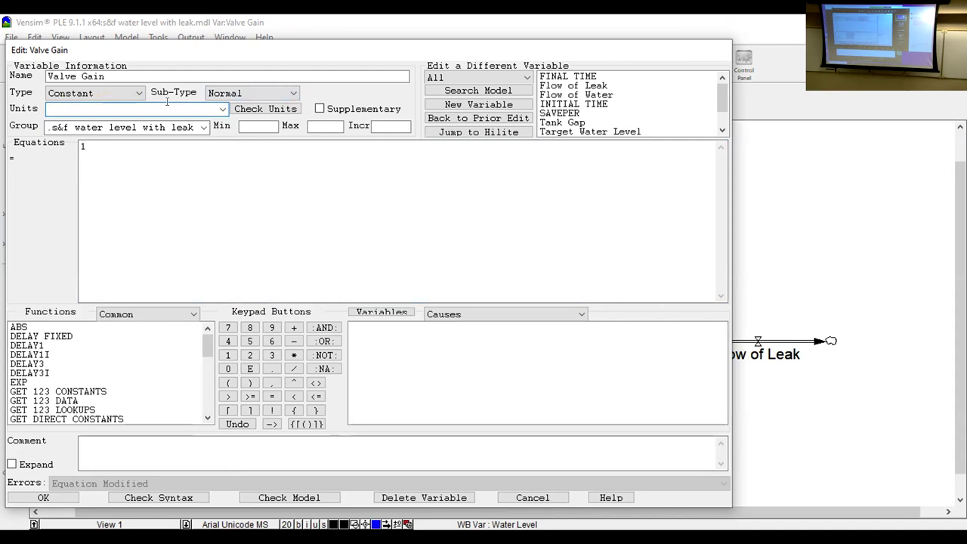
pyautogui.write('1/seconds')
pyautogui.click(44, 499)
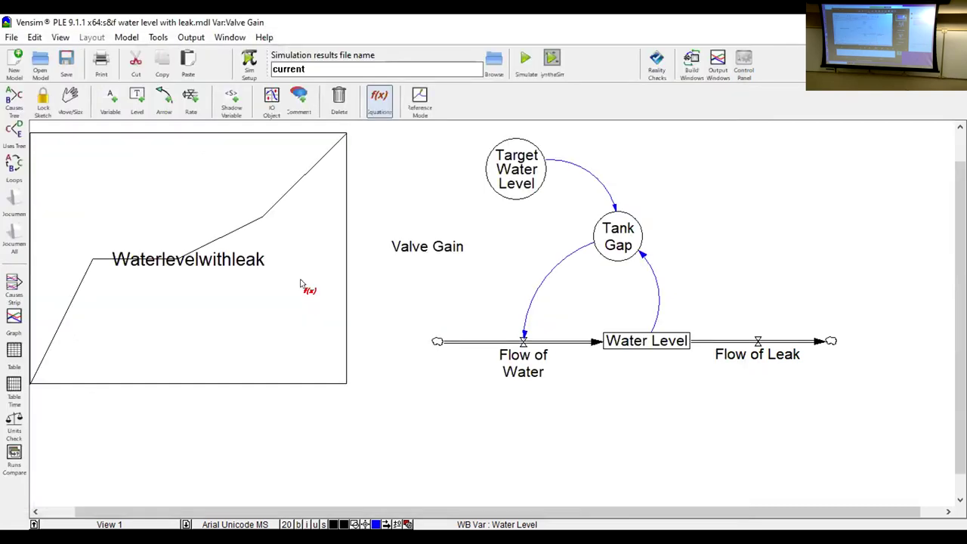
# Draw a causal arrow from Valve Gain to the Flow of Water valve
pyautogui.click(160, 104)
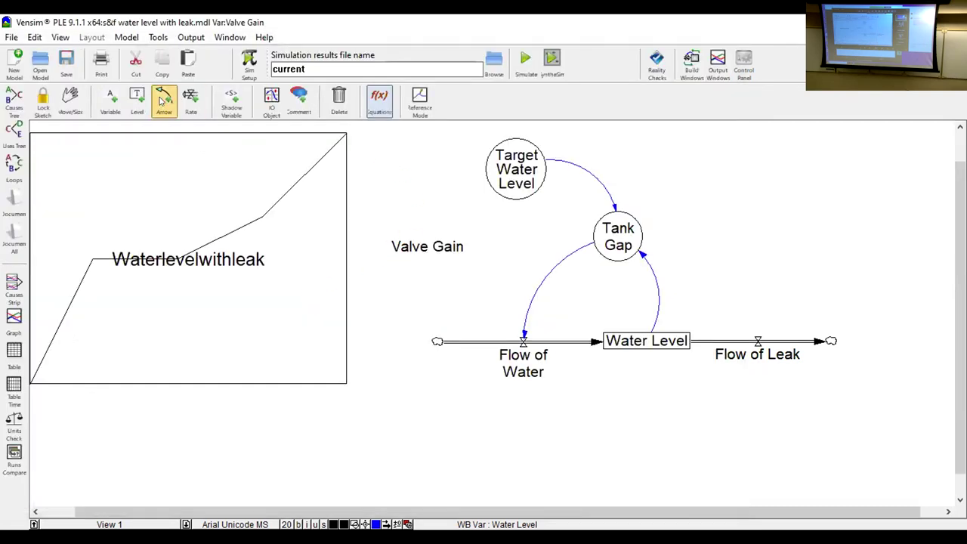
pyautogui.click(427, 246)
pyautogui.click(523, 328)
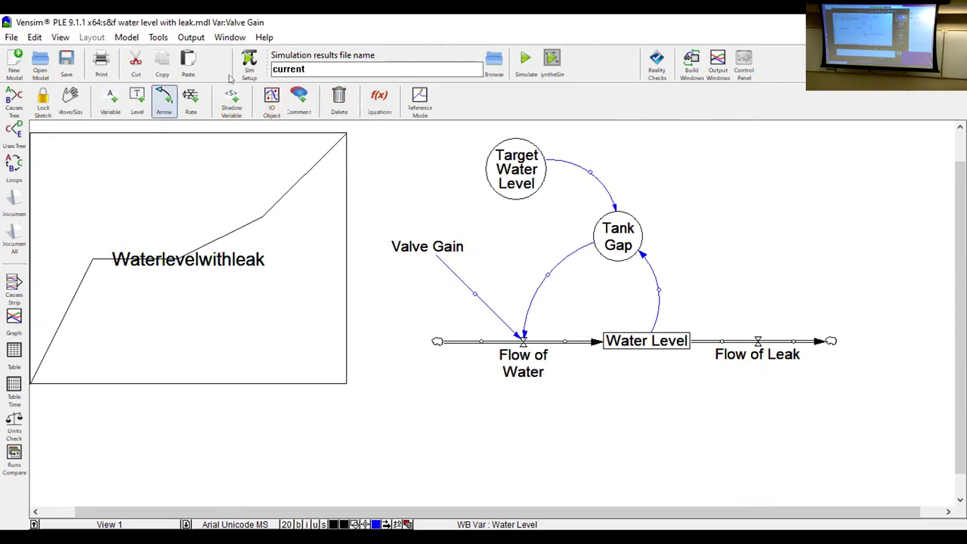
# Set the Flow of Water equation to Tank Gap*Valve Gain and accept it
pyautogui.click(379, 97)
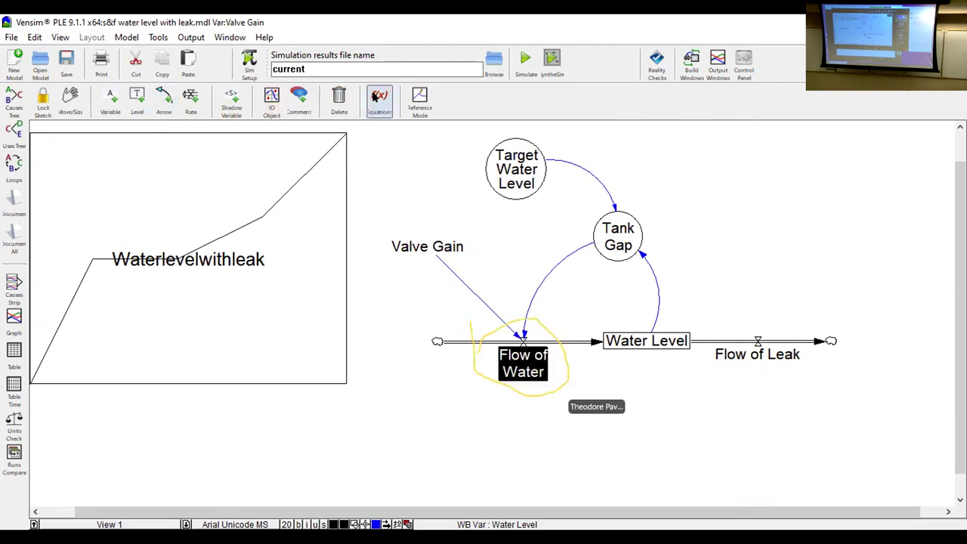
pyautogui.click(515, 361)
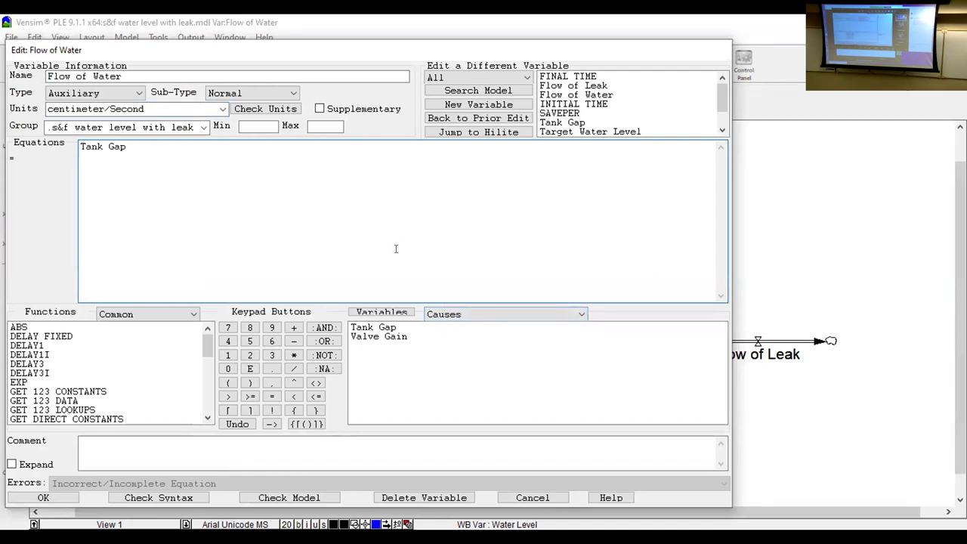
pyautogui.write('*')
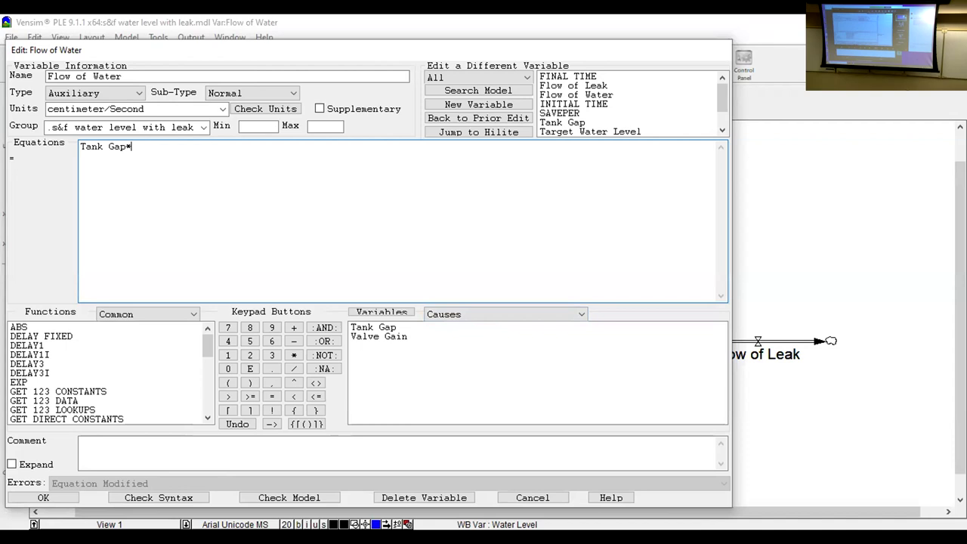
pyautogui.click(380, 338)
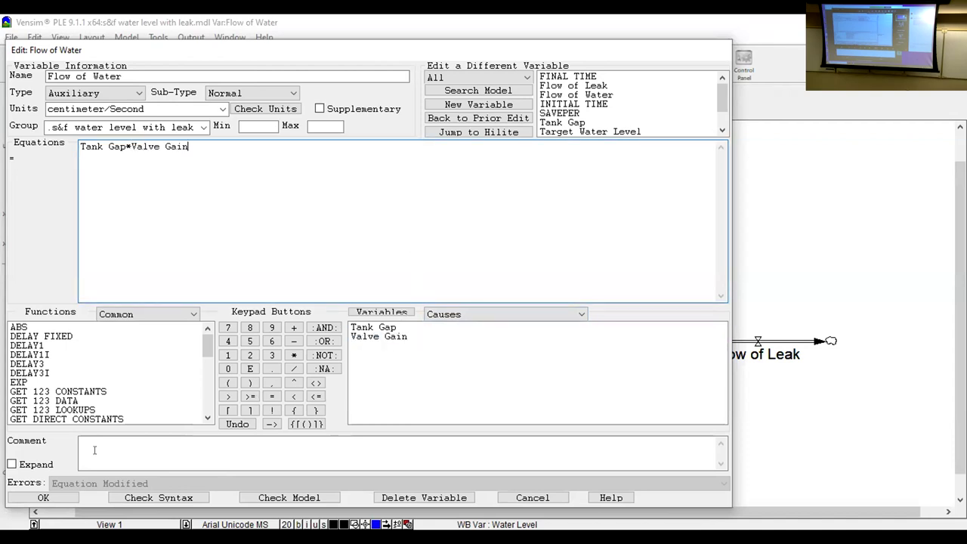
pyautogui.click(27, 496)
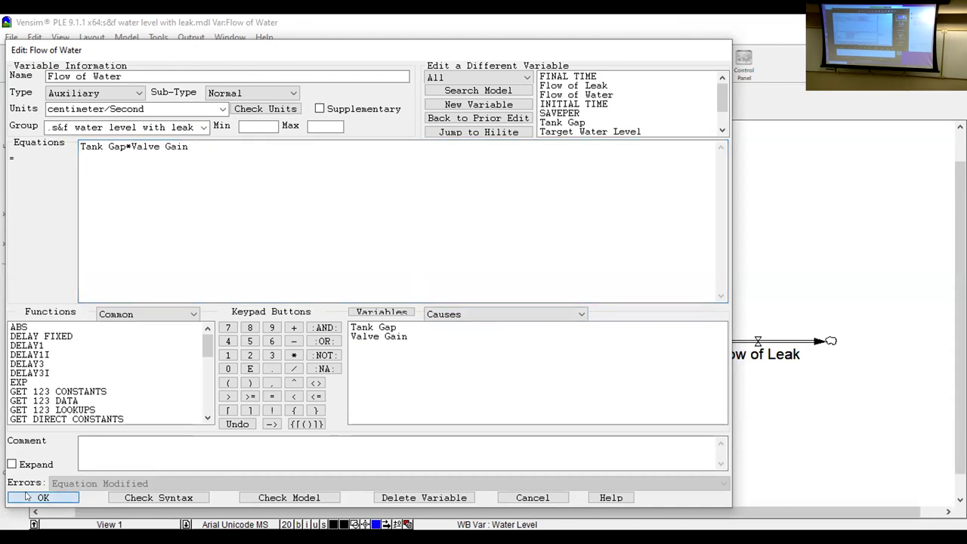
# Run a units check on the model, review the reported equation and units analysis, and close the report
pyautogui.click(136, 101)
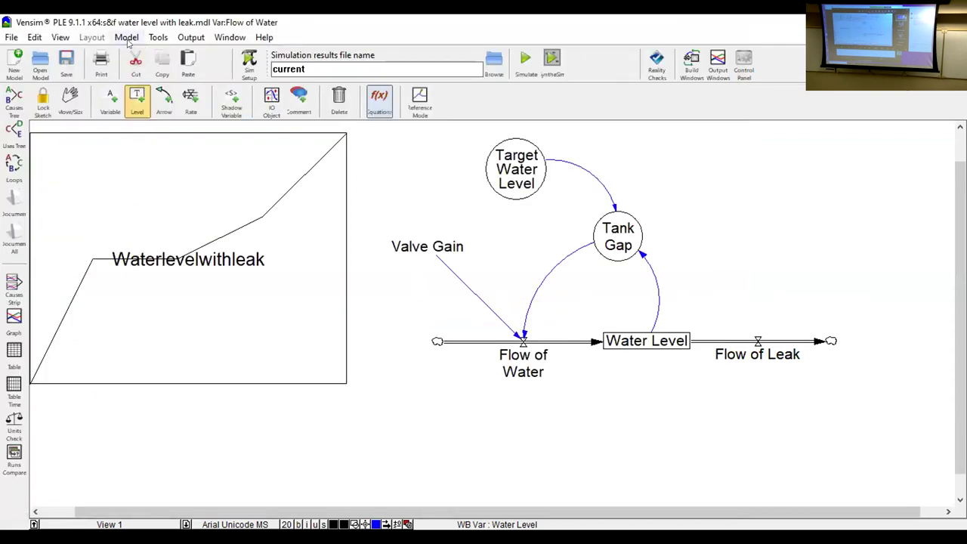
pyautogui.click(127, 39)
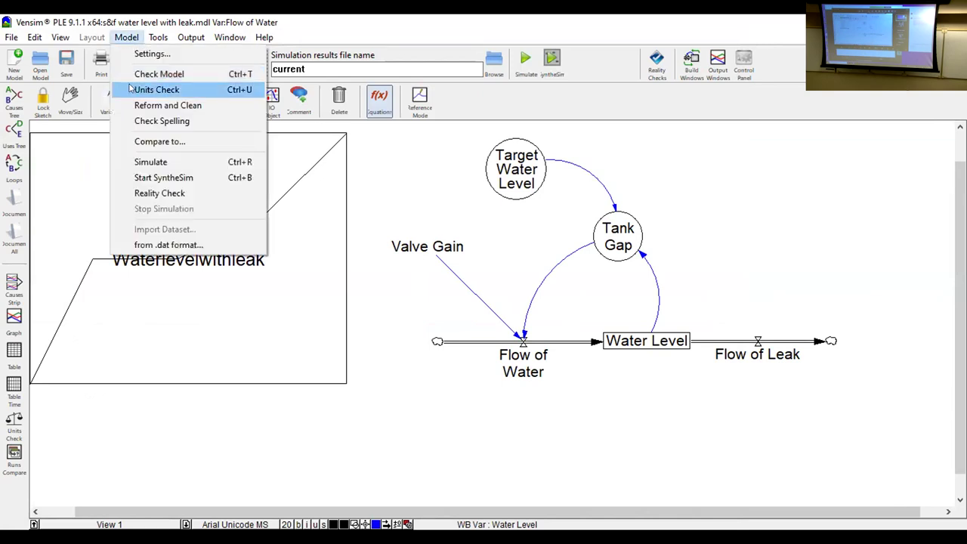
pyautogui.click(143, 89)
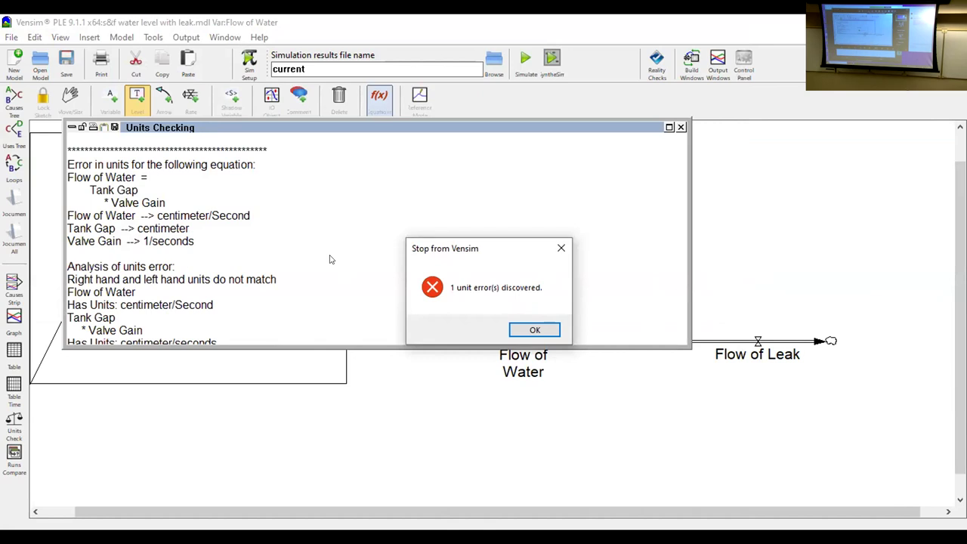
pyautogui.click(534, 329)
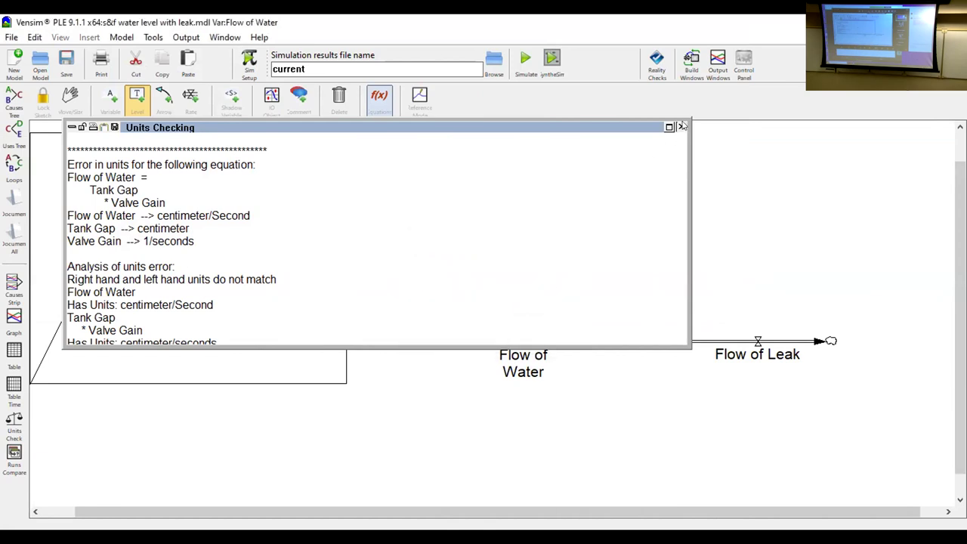
pyautogui.click(680, 127)
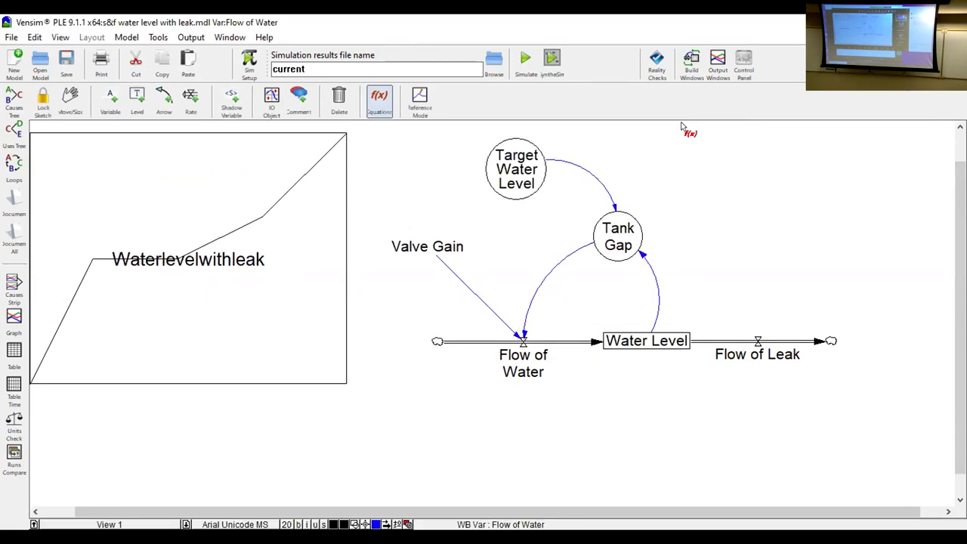
# Add "second,seconds" as a units equivalence in the model settings and accept the settings
pyautogui.click(125, 38)
pyautogui.click(144, 54)
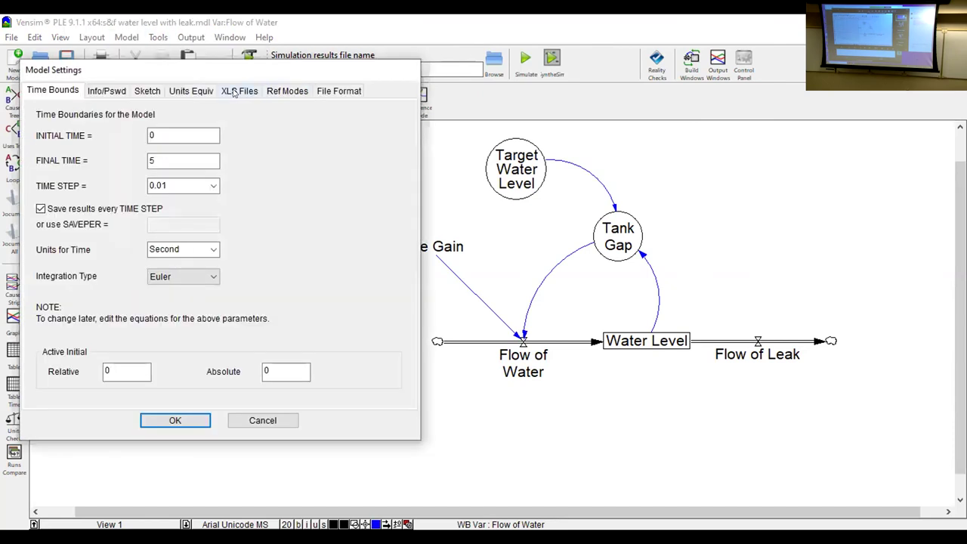
pyautogui.click(189, 92)
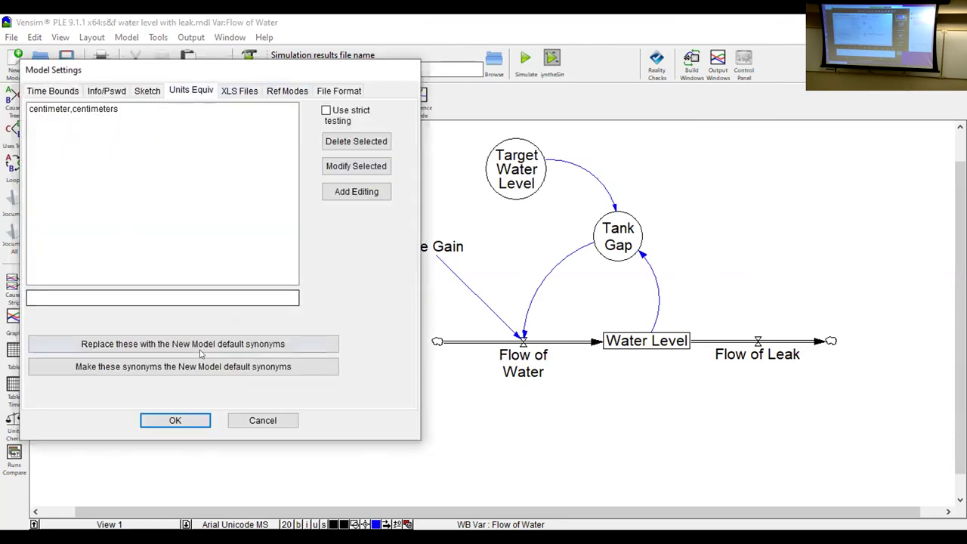
pyautogui.click(364, 191)
pyautogui.click(151, 295)
pyautogui.write('secon')
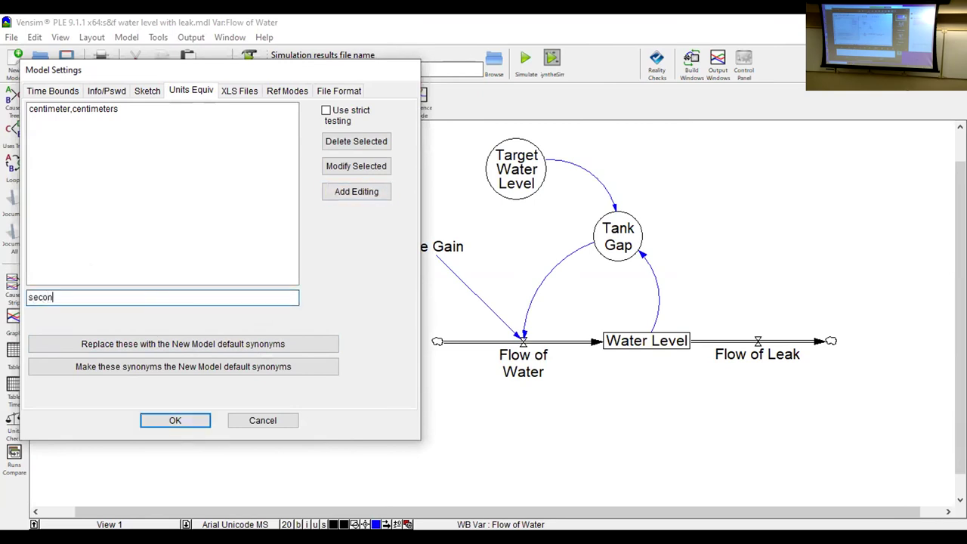
pyautogui.write('d,seconds')
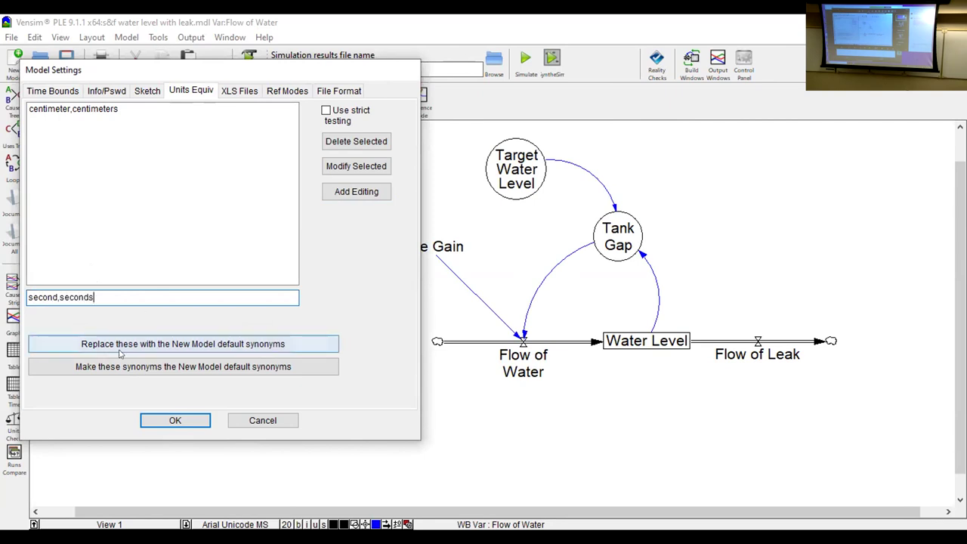
pyautogui.click(186, 419)
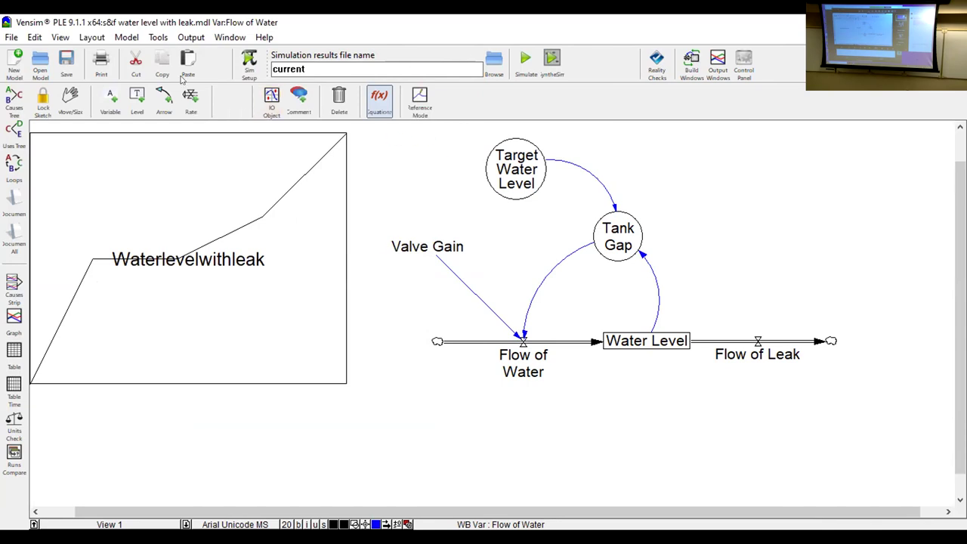
# Review the units equivalences in the model settings for the "second,seconds" entry, and leave the settings without changes
pyautogui.click(190, 97)
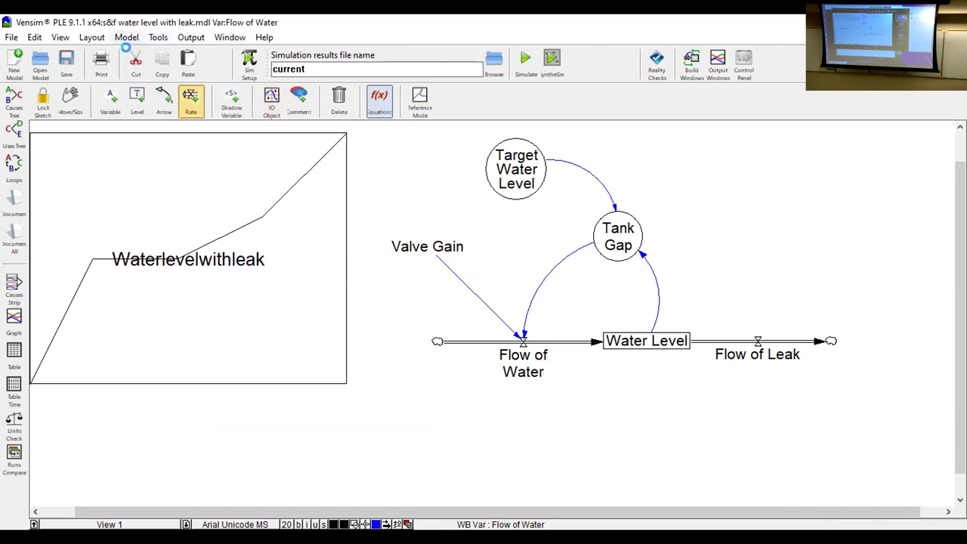
pyautogui.click(198, 91)
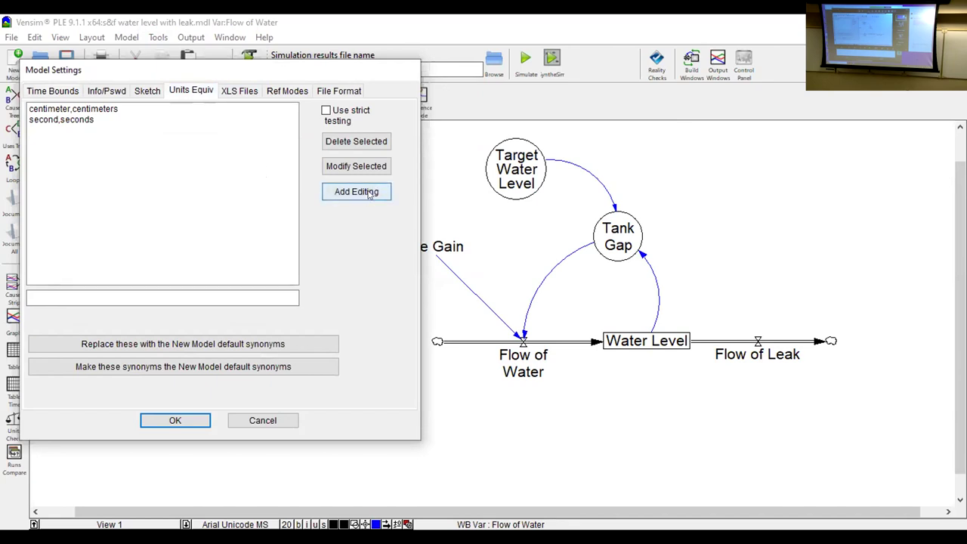
pyautogui.click(249, 426)
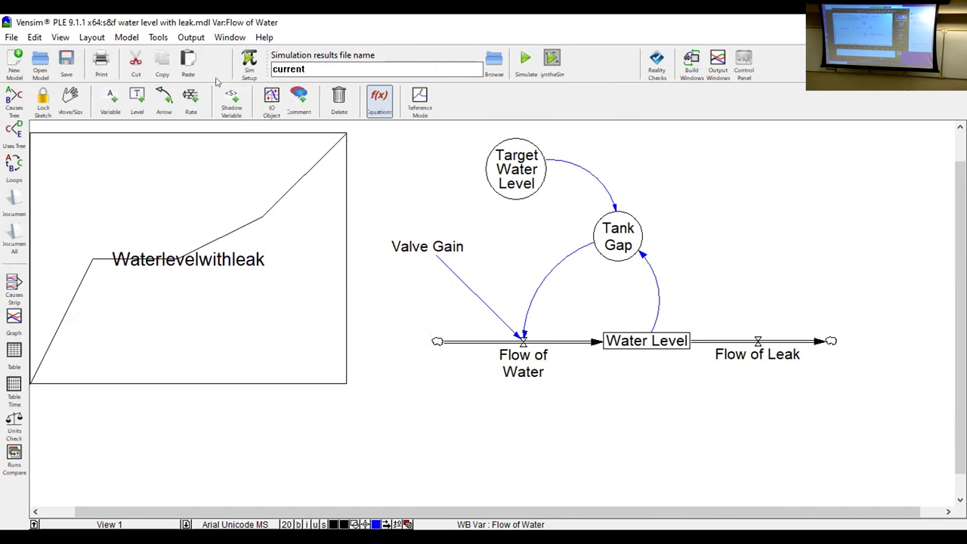
# Rerun the units check on the water level model and dismiss its result
pyautogui.click(128, 38)
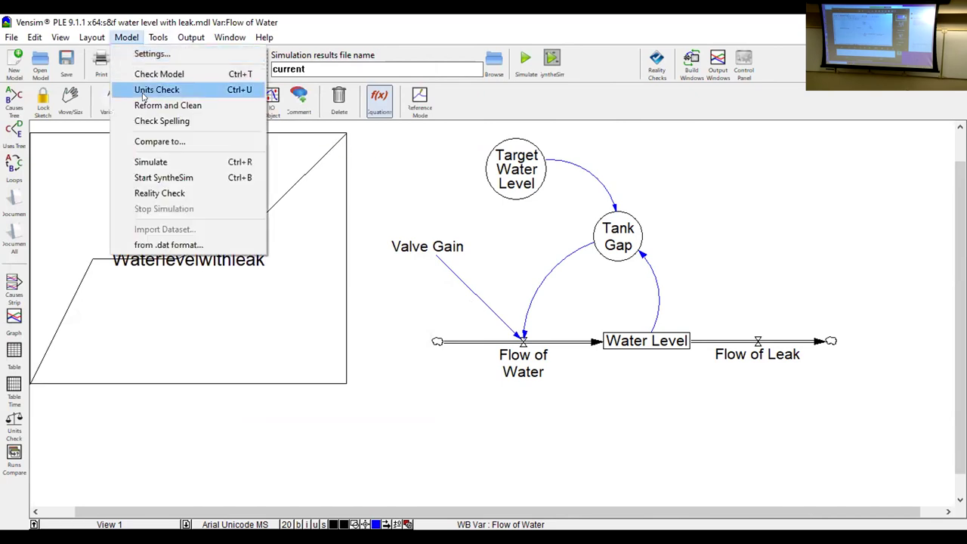
pyautogui.click(144, 92)
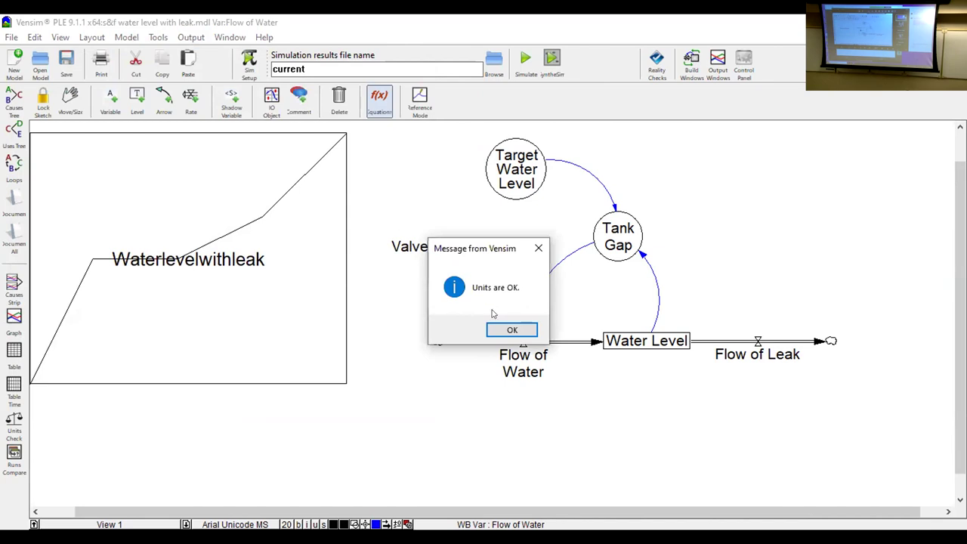
pyautogui.click(504, 330)
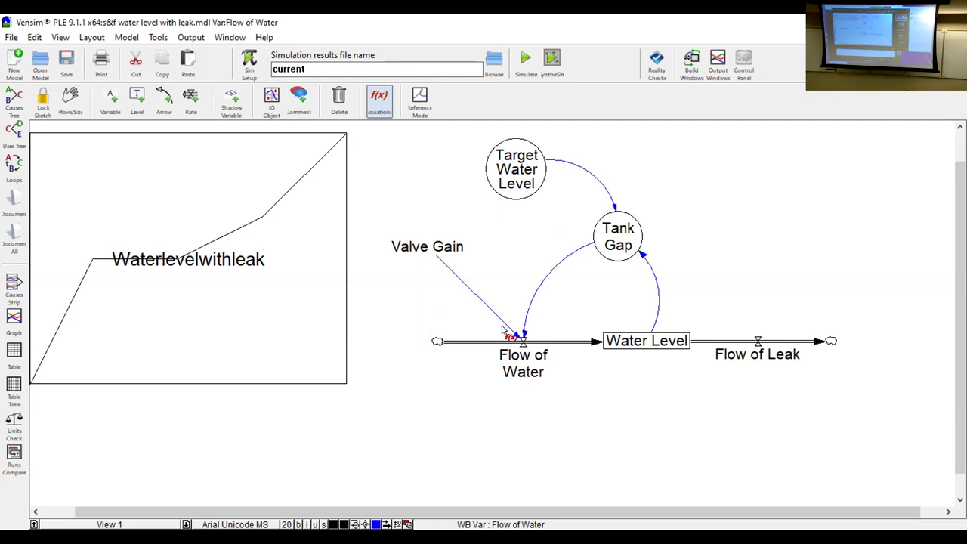